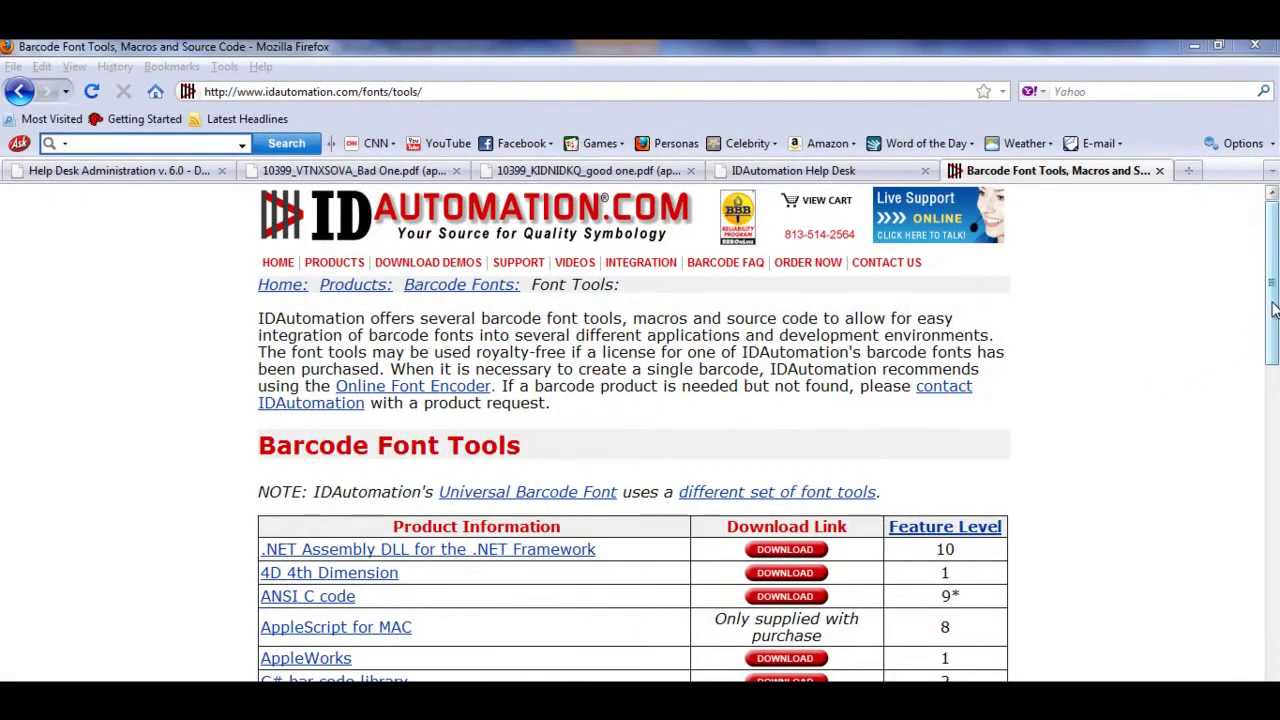
- Save BarcodeFunctions.zip from the Microsoft Office Macros & VBA for Excel & Access entry, then close the downloads list
{"action": "left_click_drag", "start_coordinate": [1273, 308], "coordinate": [1274, 492]}
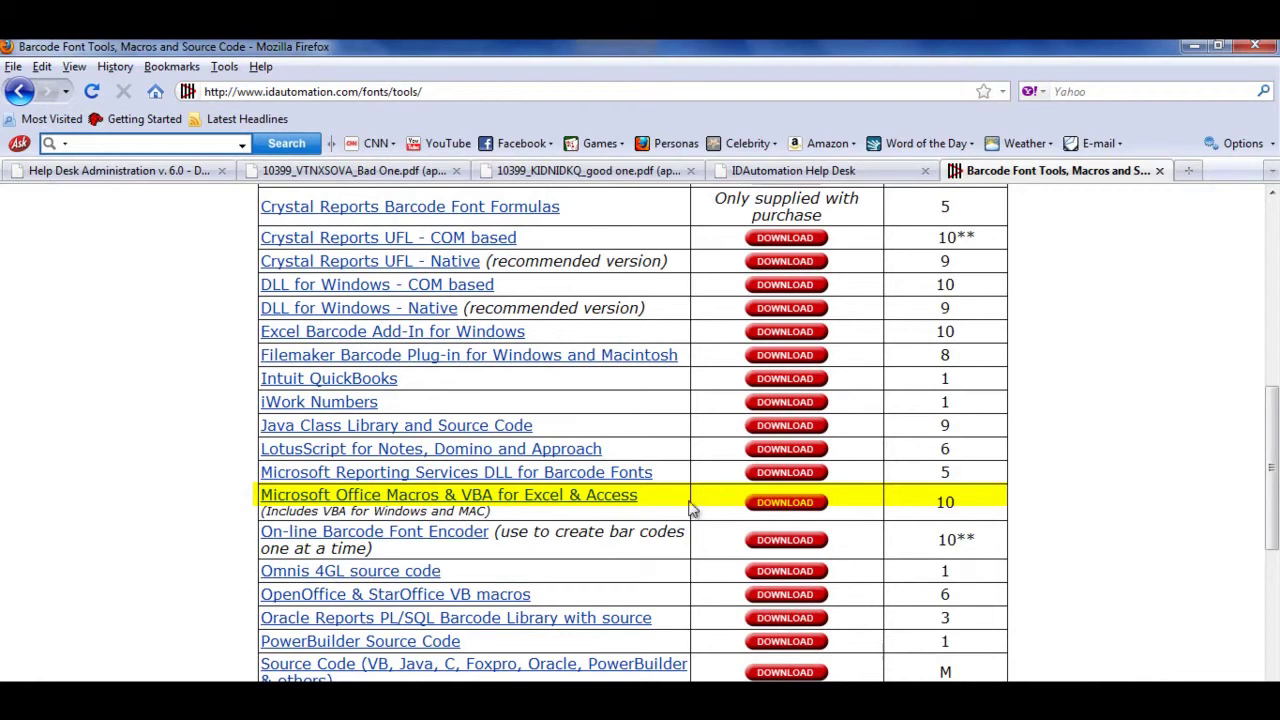
{"action": "left_click", "coordinate": [778, 510]}
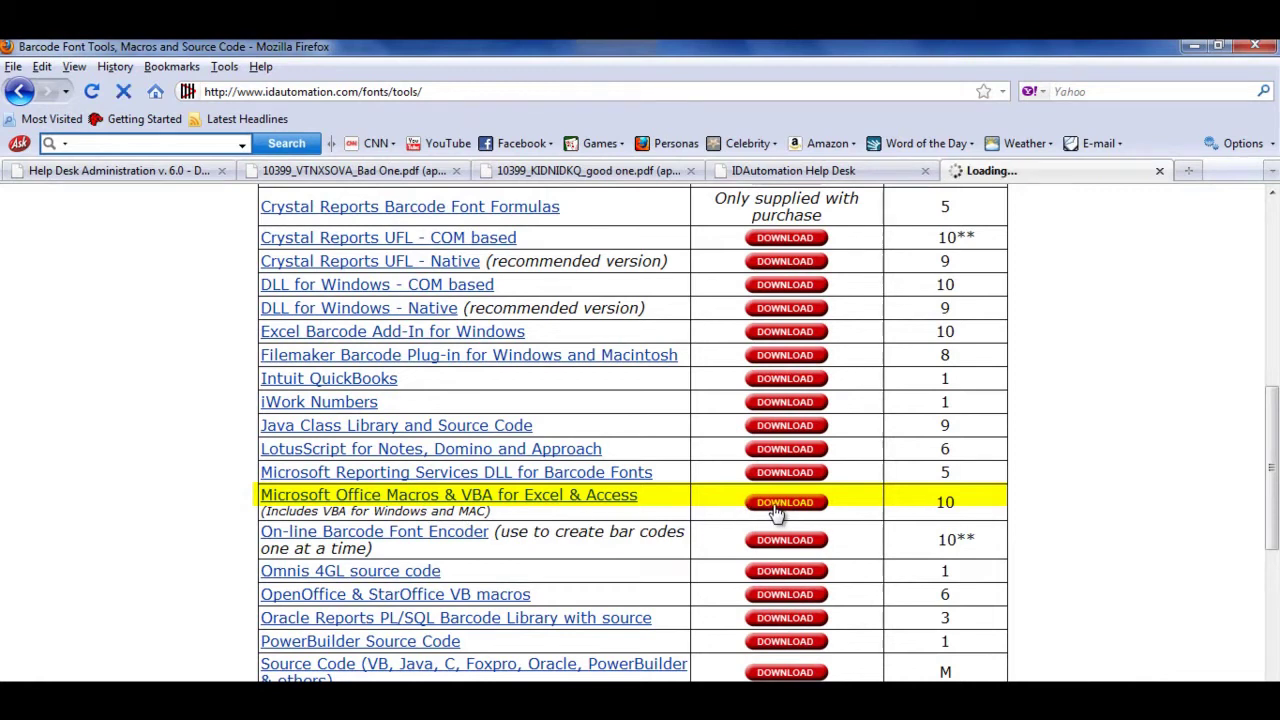
{"action": "left_click", "coordinate": [713, 487]}
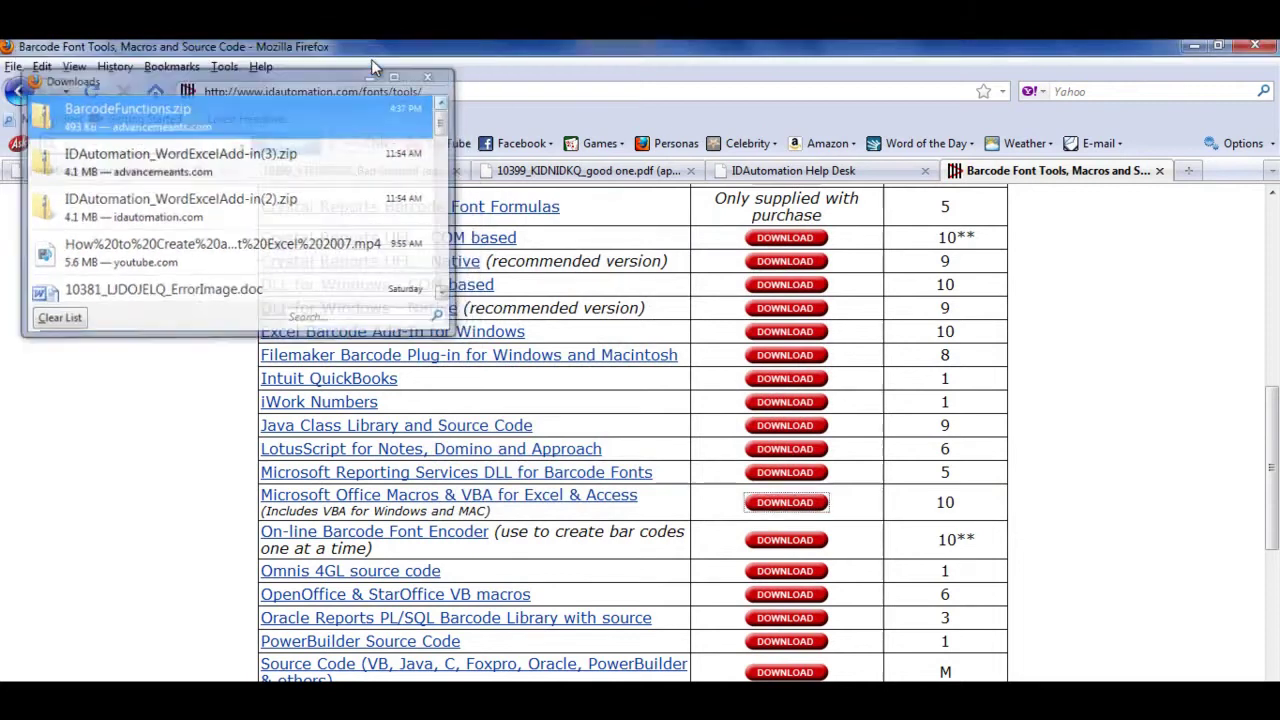
{"action": "left_click", "coordinate": [375, 57]}
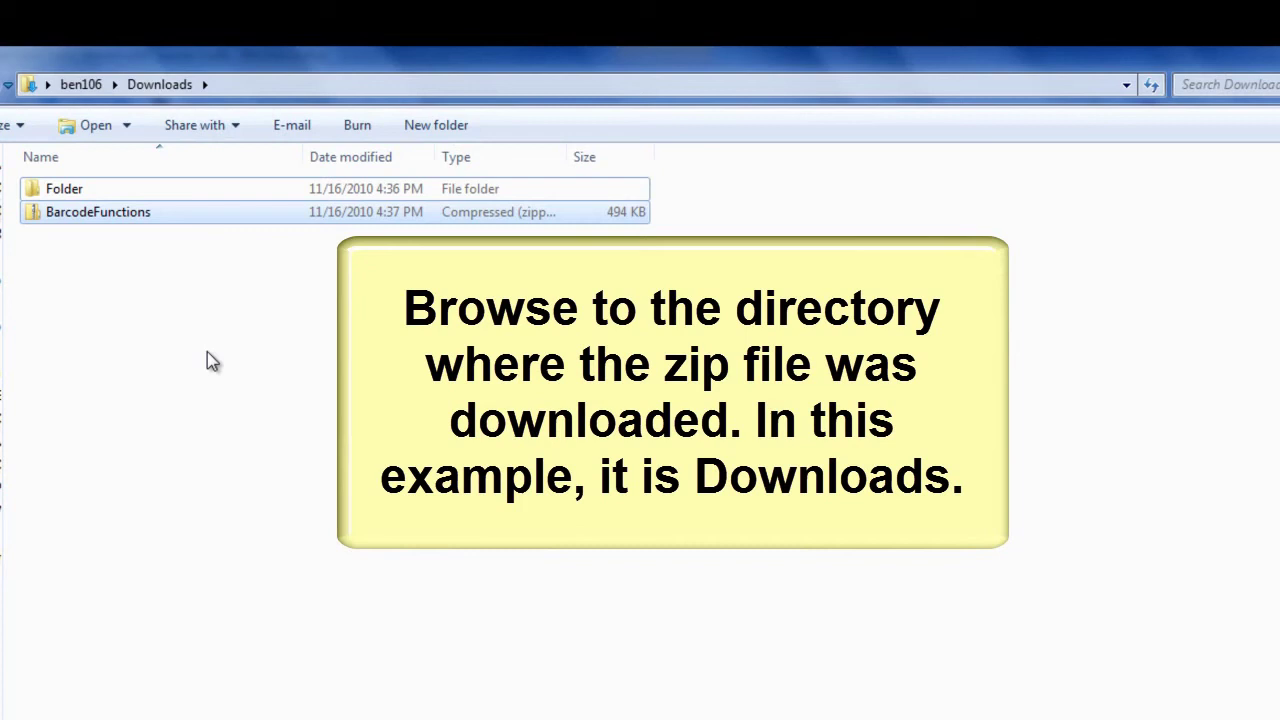
- Extract BarcodeFunctions.zip to the suggested folder
{"action": "left_click", "coordinate": [118, 220]}
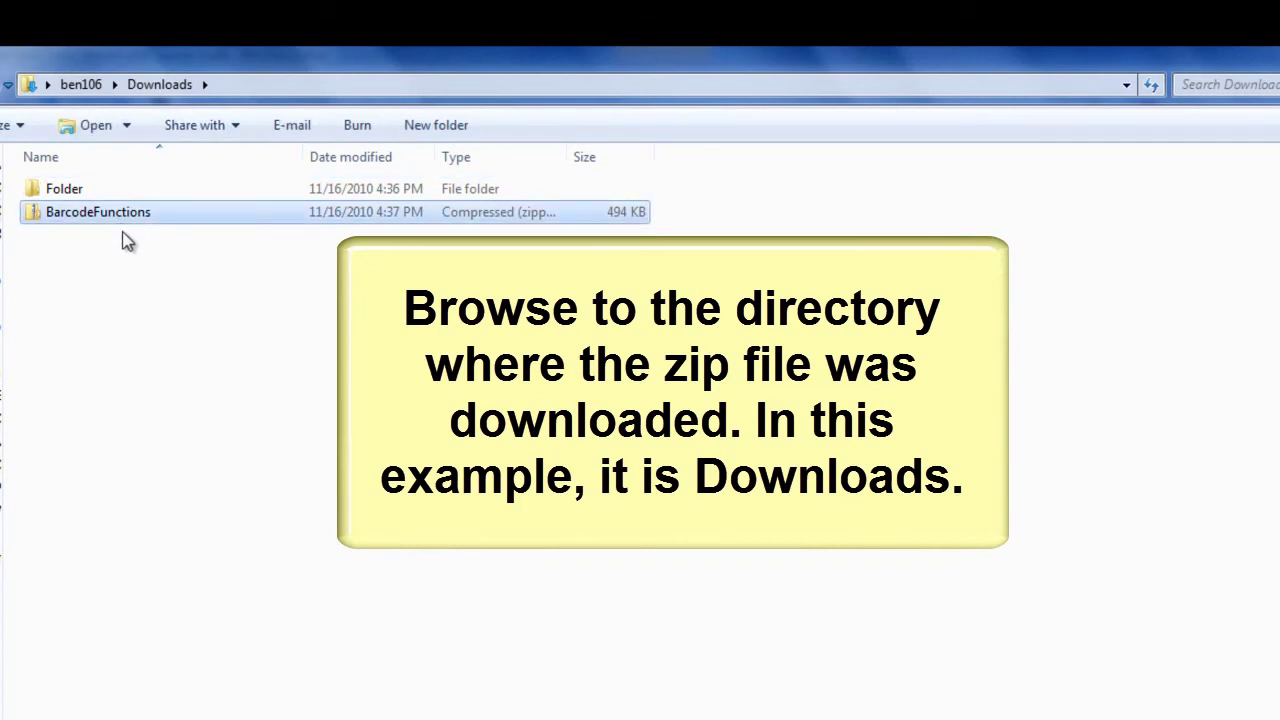
{"action": "right_click", "coordinate": [117, 225]}
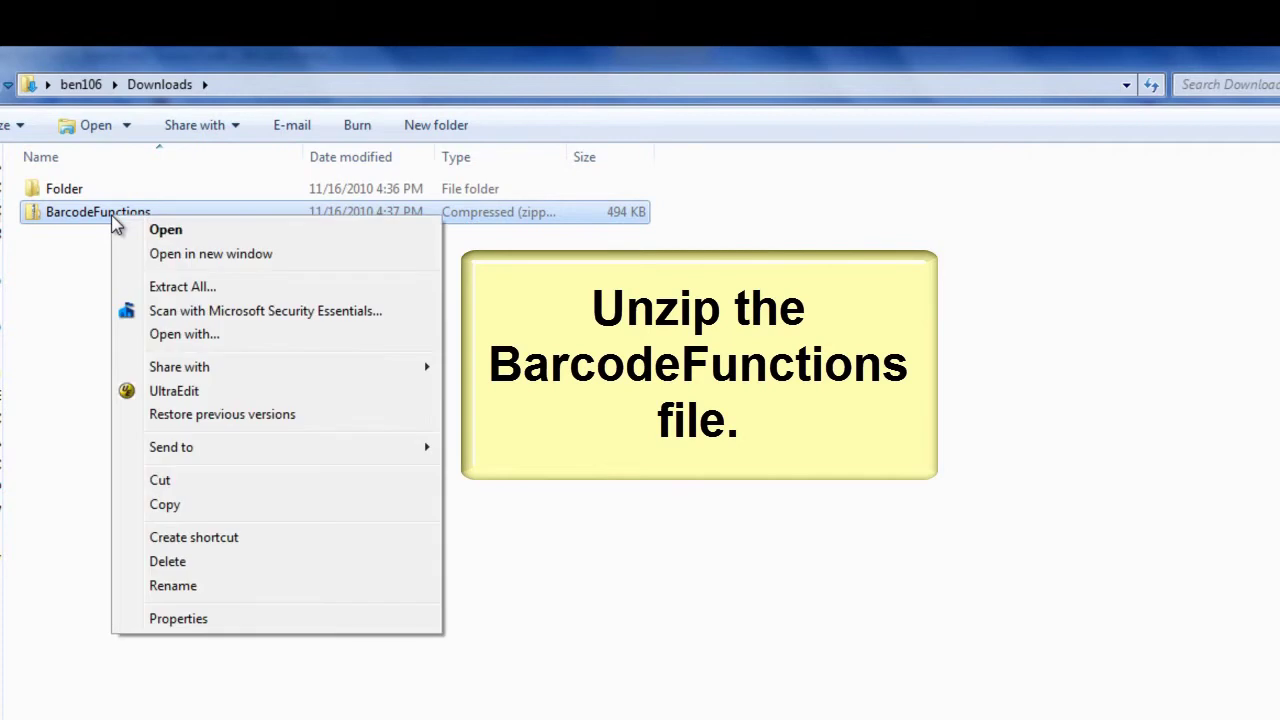
{"action": "left_click", "coordinate": [162, 288]}
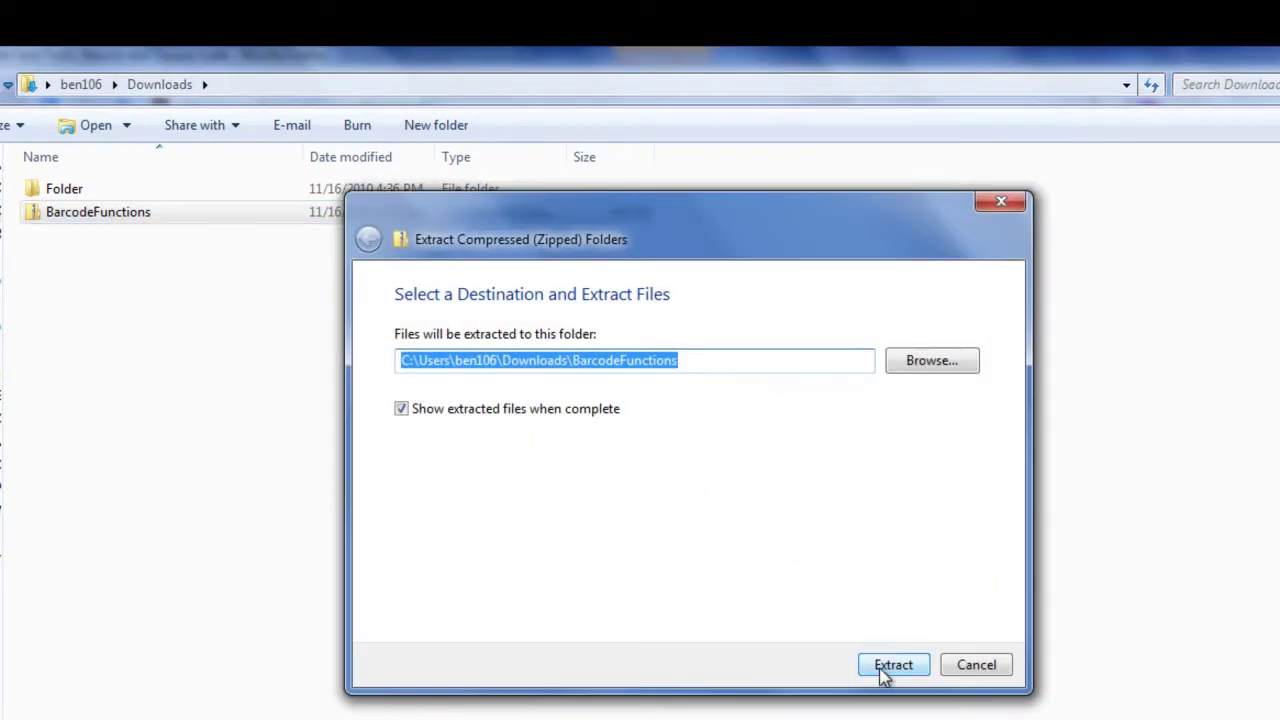
{"action": "left_click", "coordinate": [881, 670]}
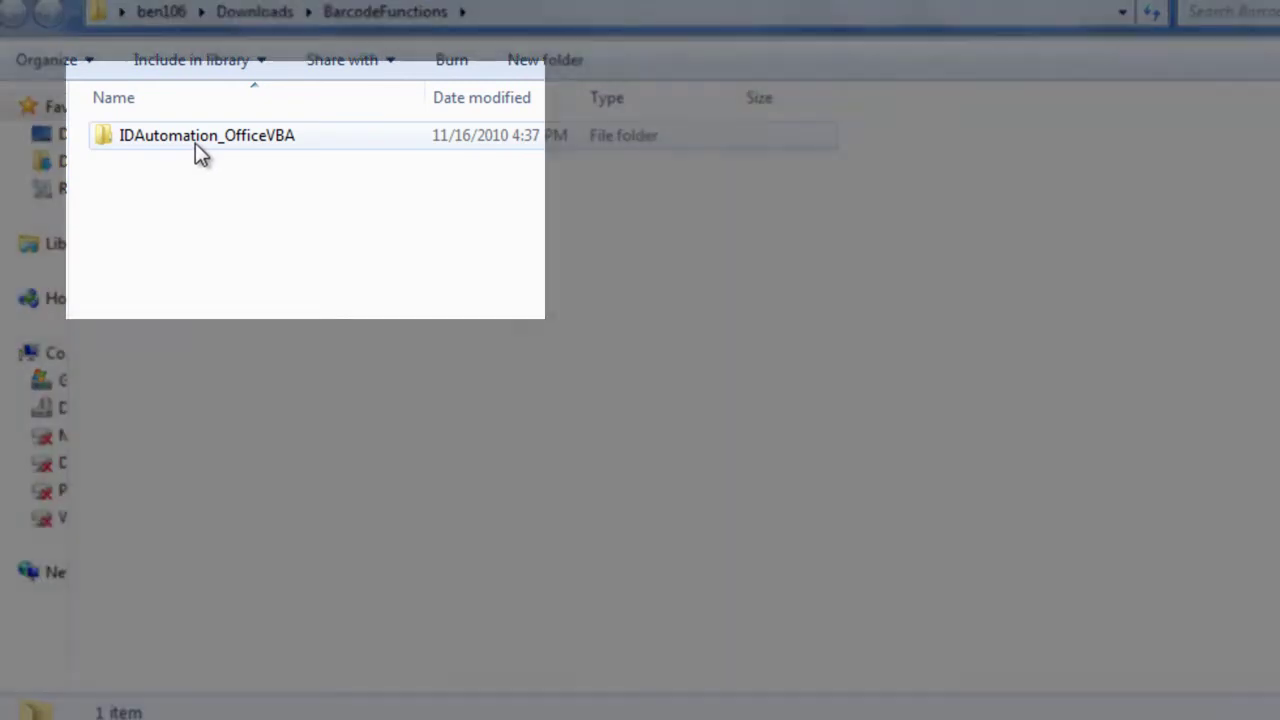
- Open IDAutomation_OfficeVBA\Windows VBA to reach IDAutomationVBA.bas
{"action": "left_click", "coordinate": [196, 146]}
{"action": "double_click", "coordinate": [195, 143]}
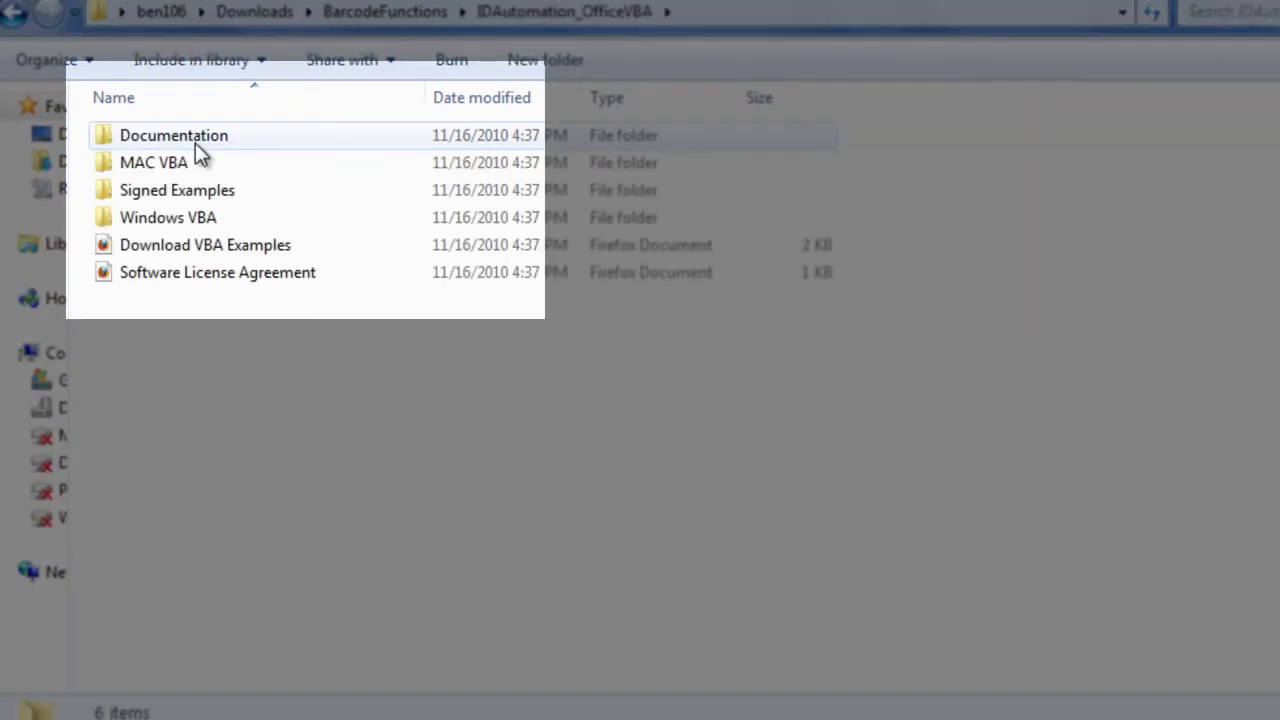
{"action": "double_click", "coordinate": [179, 224]}
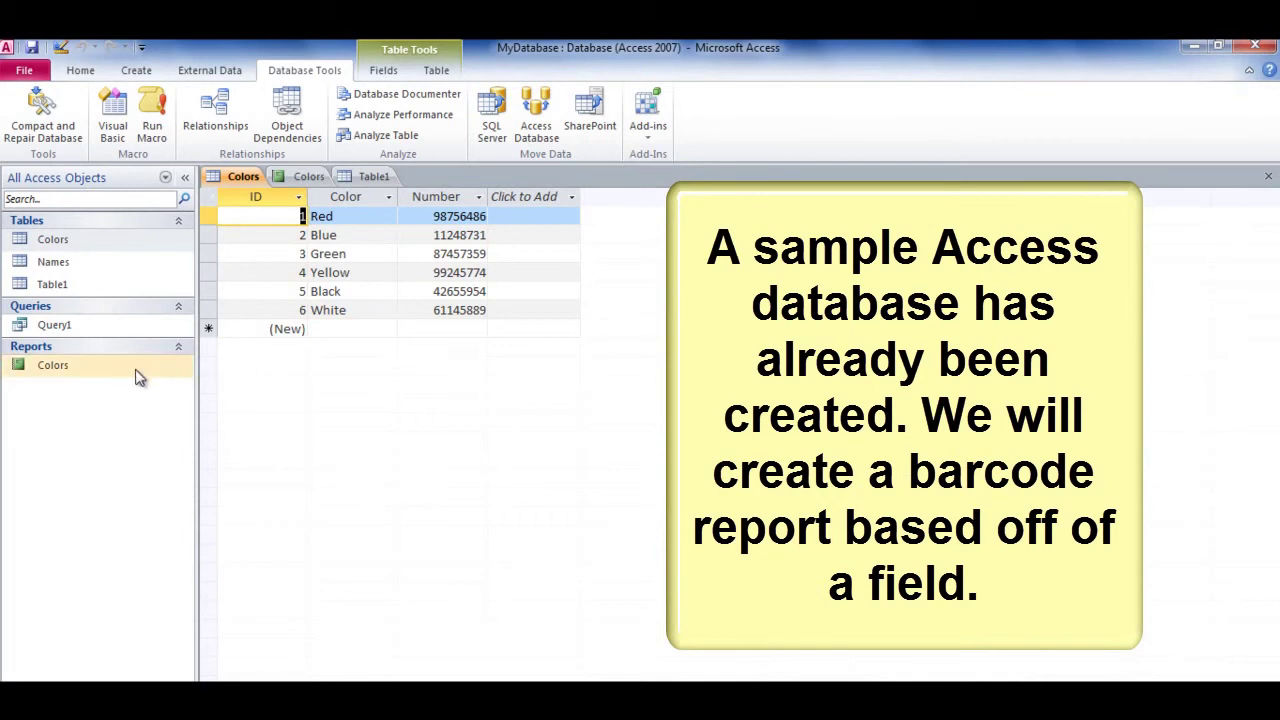
- Open the Colors report, then launch the Visual Basic editor from Database Tools
{"action": "double_click", "coordinate": [55, 368]}
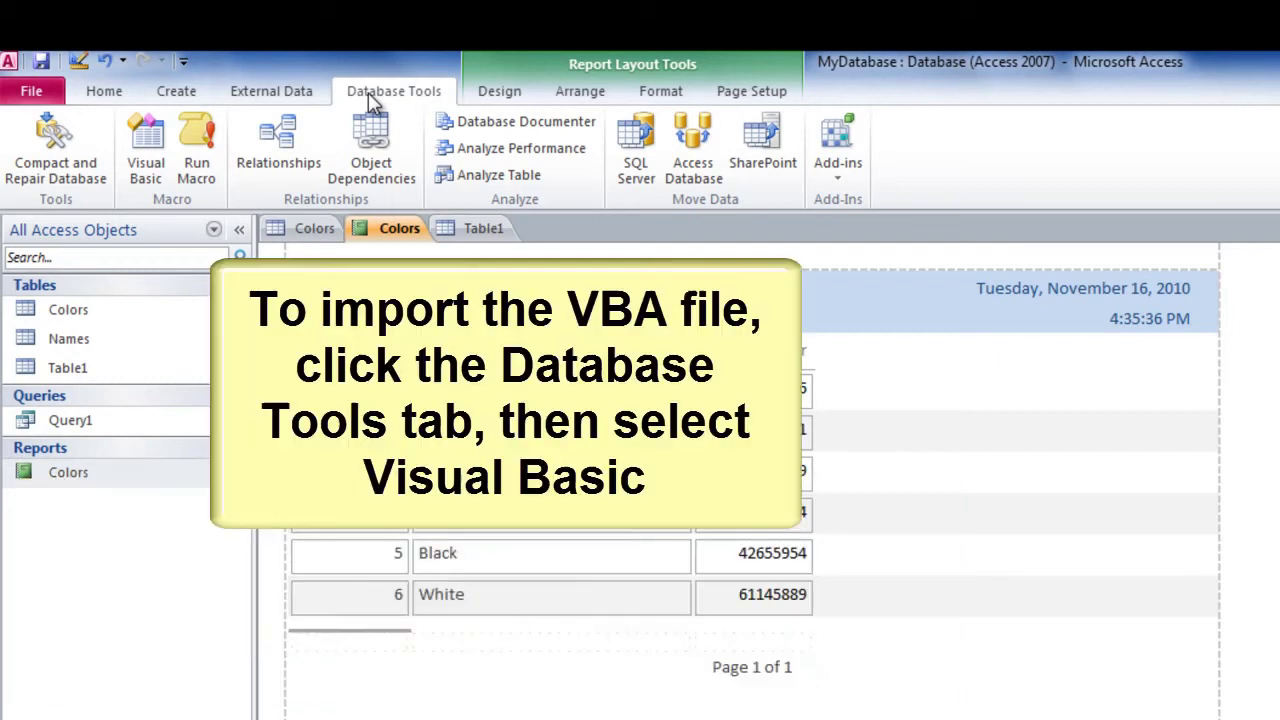
{"action": "left_click", "coordinate": [146, 160]}
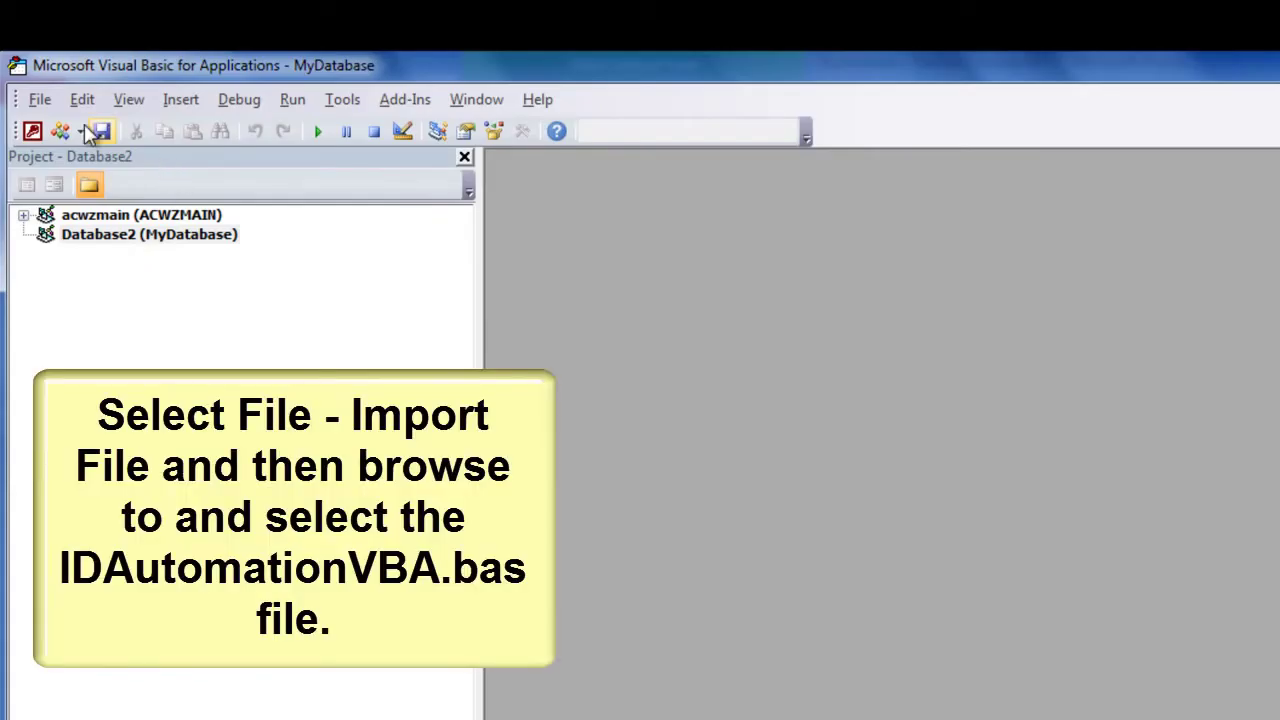
- Import IDAutomationVBA.bas into the database project via File > Import File
{"action": "left_click", "coordinate": [39, 101]}
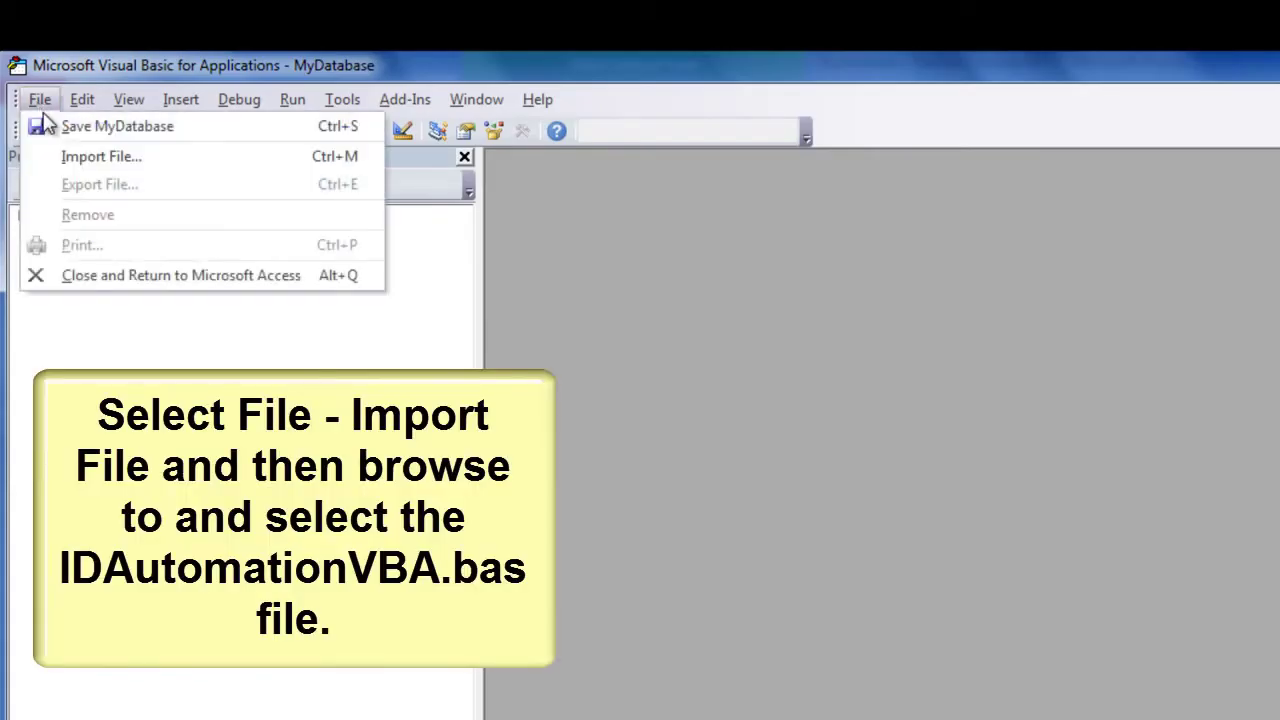
{"action": "left_click", "coordinate": [86, 166]}
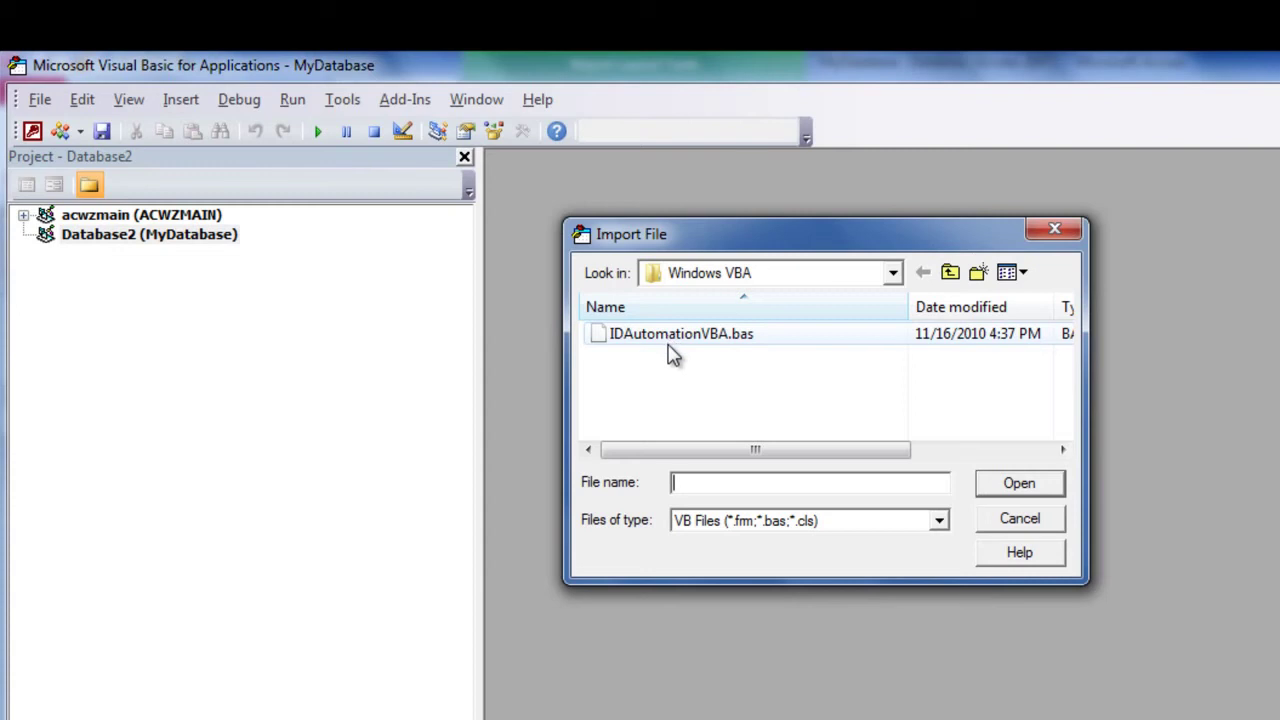
{"action": "double_click", "coordinate": [668, 335]}
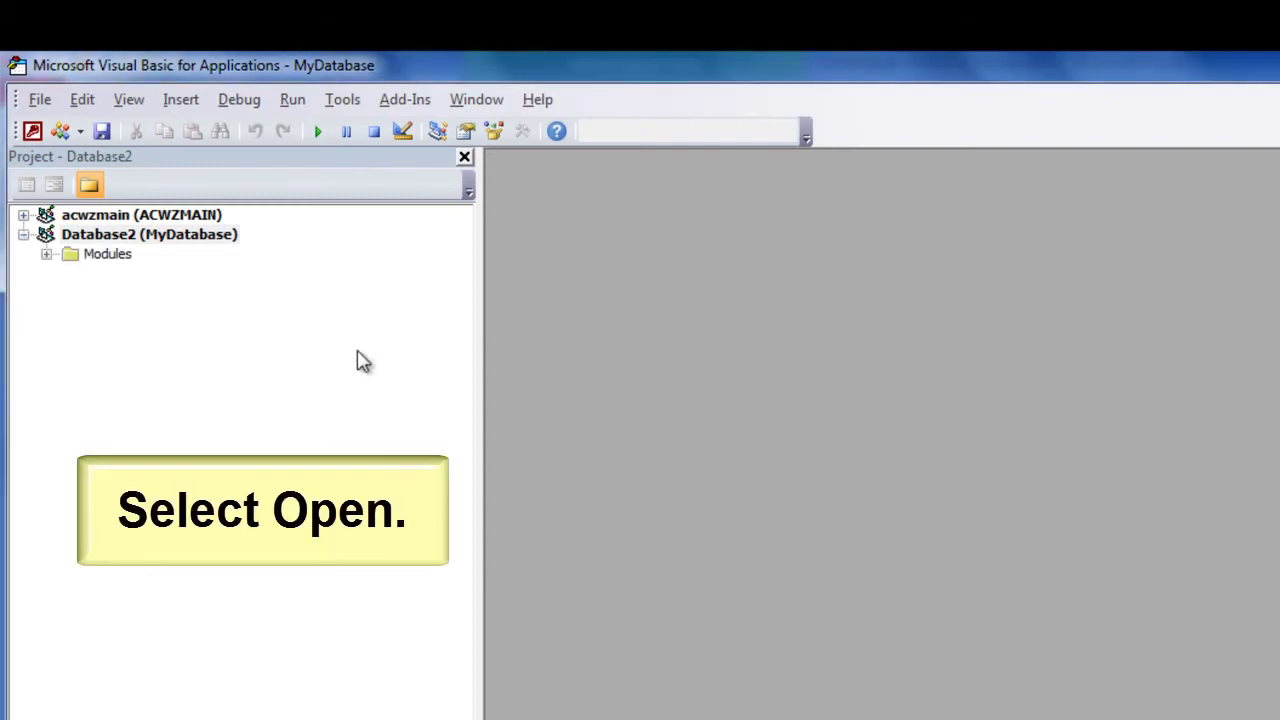
- Expand Modules and open the IDAutomationVBA module's code
{"action": "left_click", "coordinate": [47, 255]}
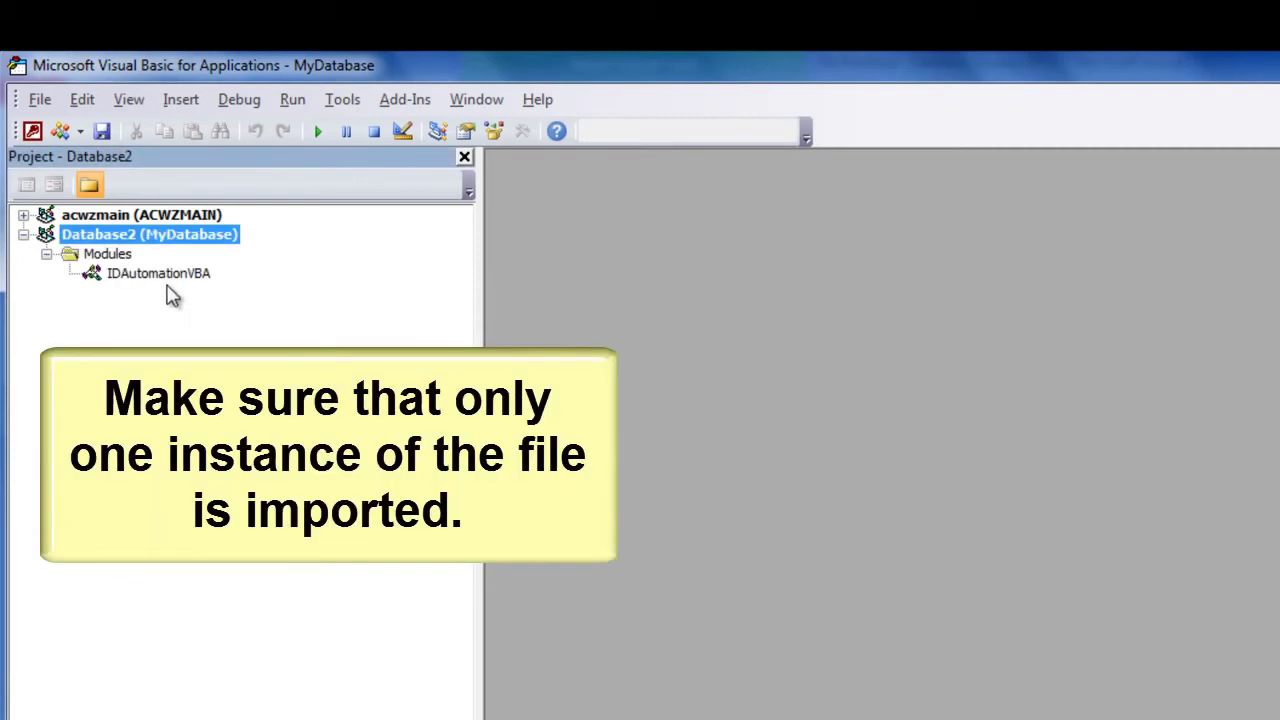
{"action": "left_click", "coordinate": [169, 276]}
{"action": "double_click", "coordinate": [170, 278]}
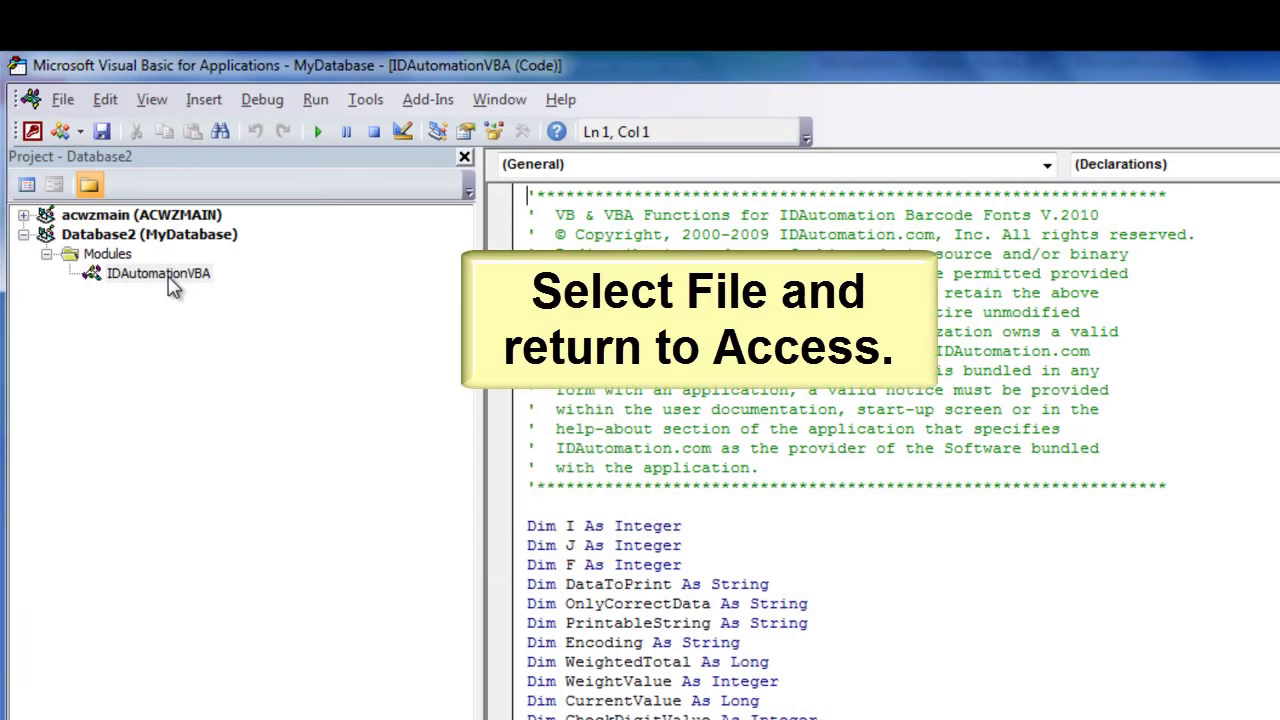
{"action": "left_click", "coordinate": [64, 102]}
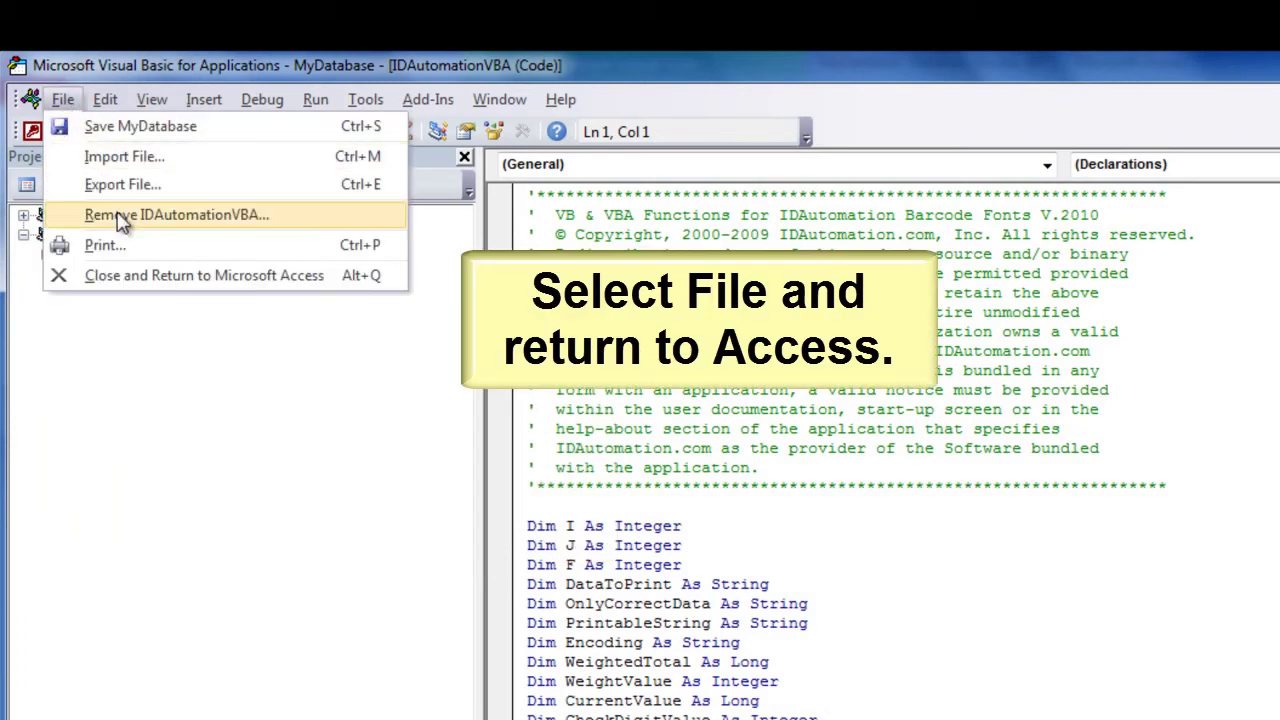
- Close the VBA editor and open the Colors report in Design View
{"action": "left_click", "coordinate": [128, 278]}
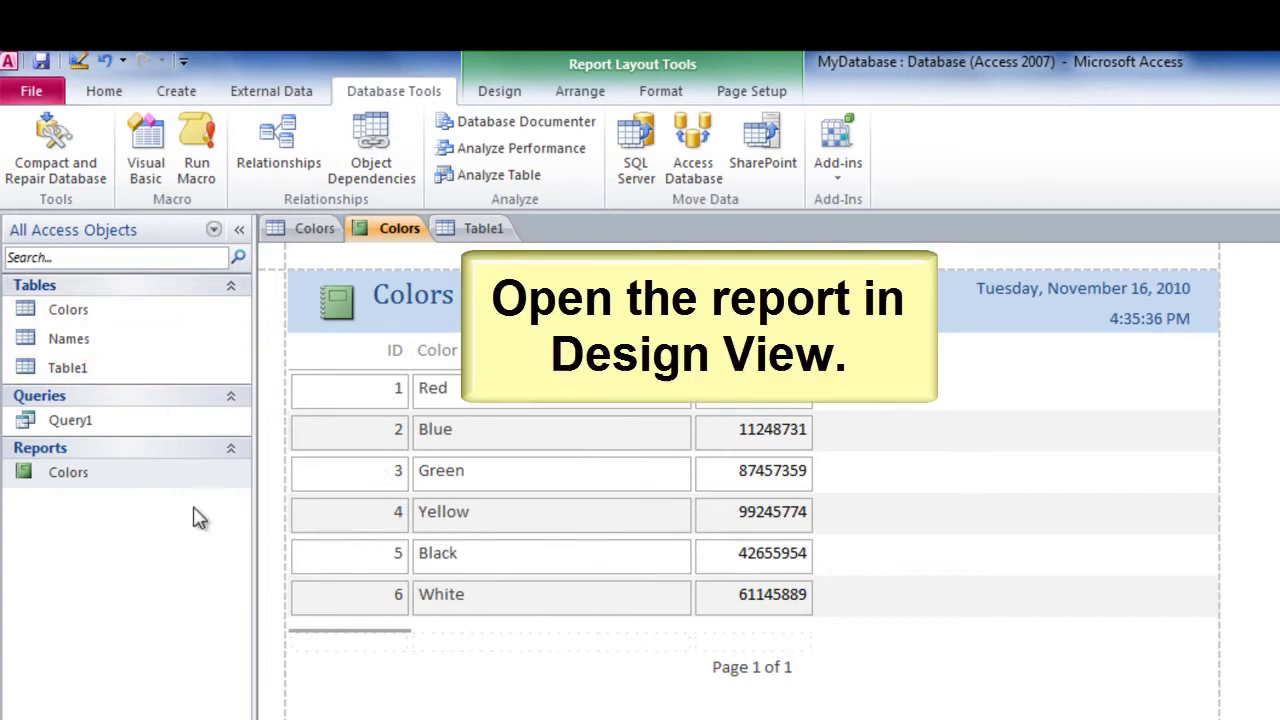
{"action": "right_click", "coordinate": [83, 484]}
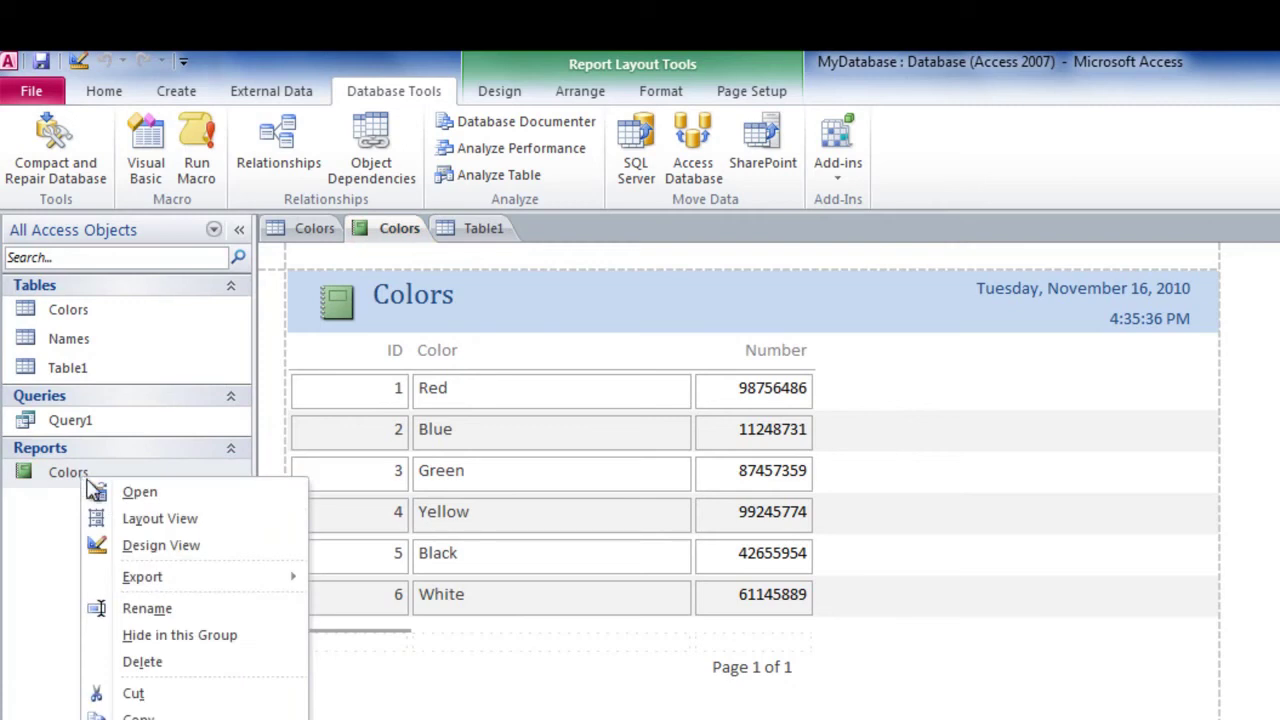
{"action": "left_click", "coordinate": [150, 549]}
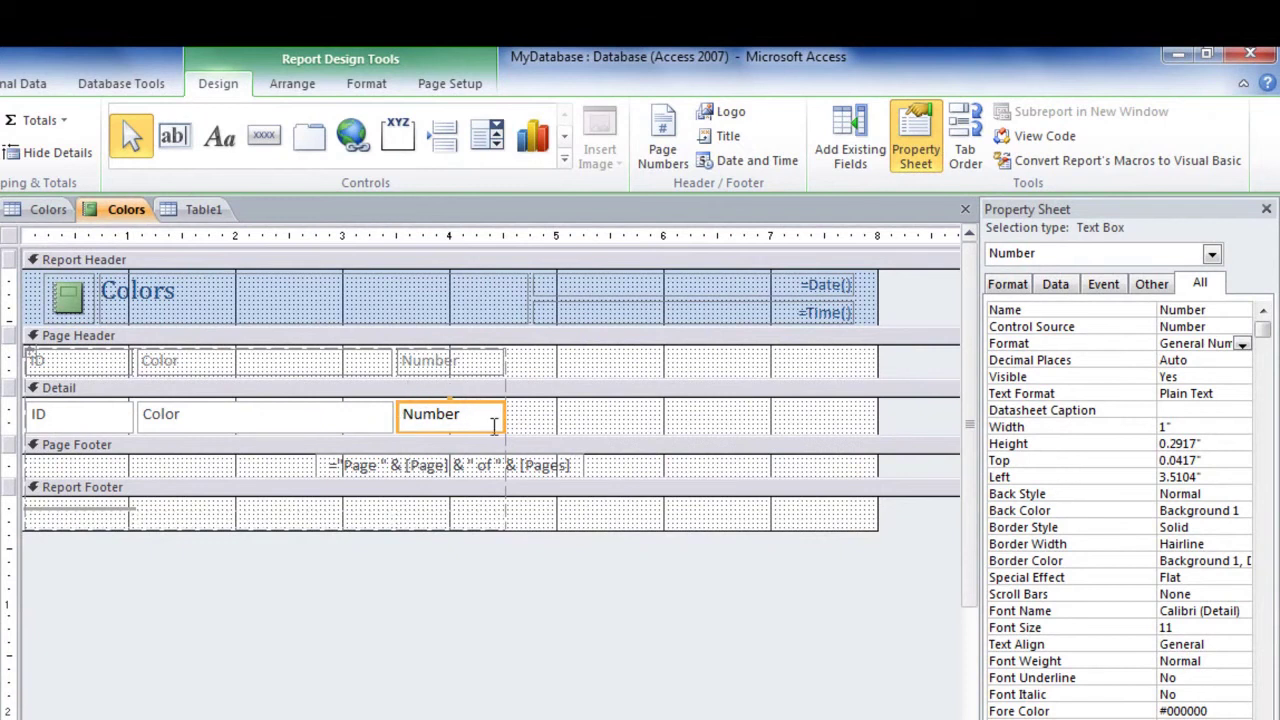
- Set the Number box's control source to =Code128([Colors.Number]), widen it to about 1.99", and preview in Layout View
{"action": "left_click", "coordinate": [1163, 327]}
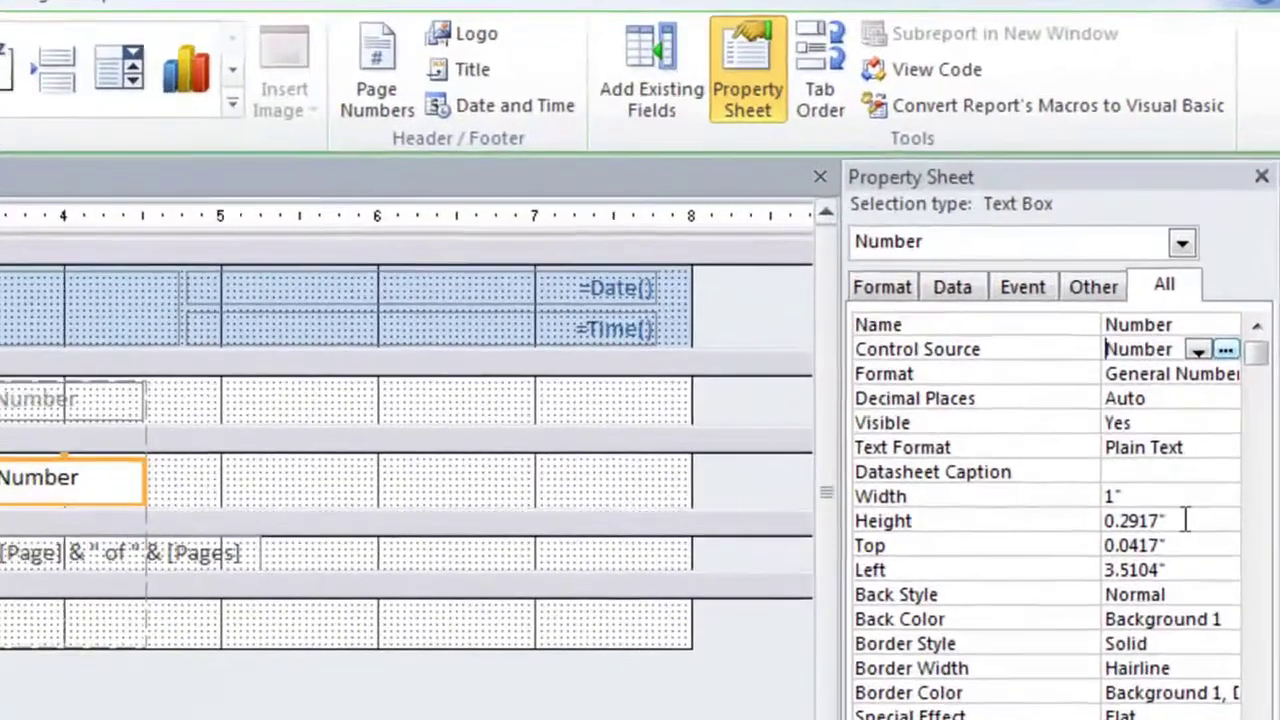
{"action": "type", "text": "="}
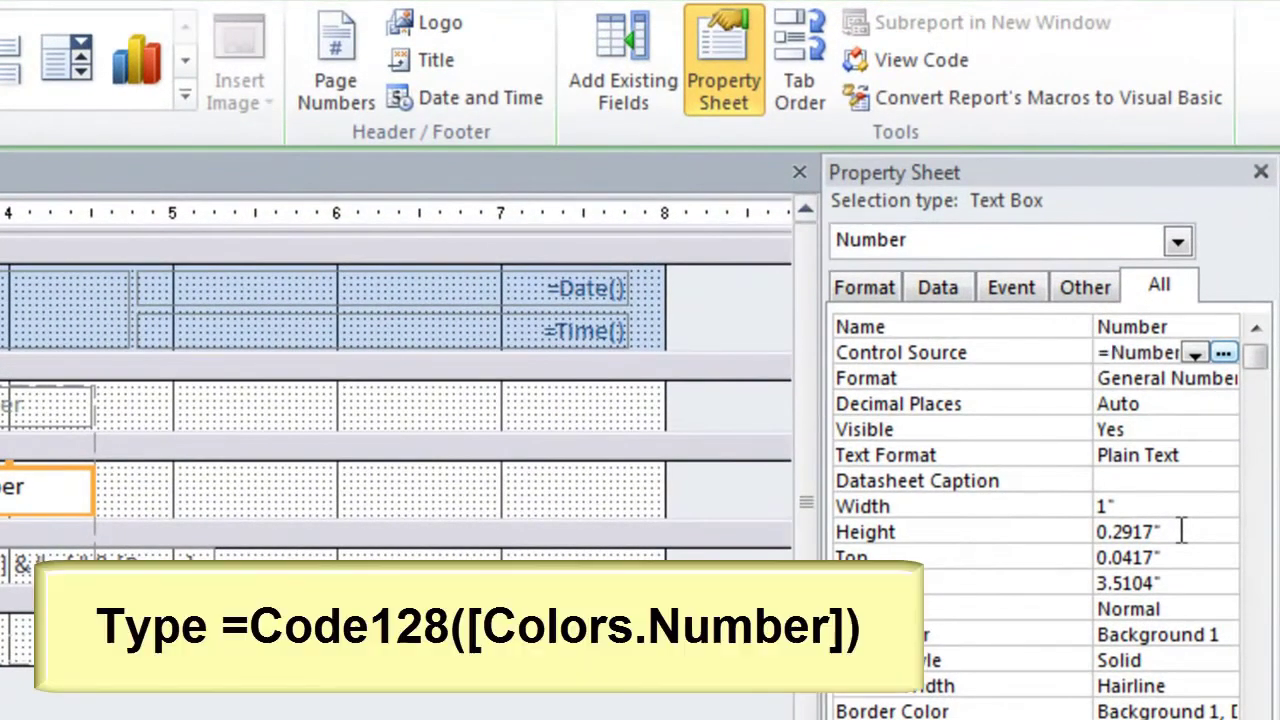
{"action": "type", "text": "Code128("}
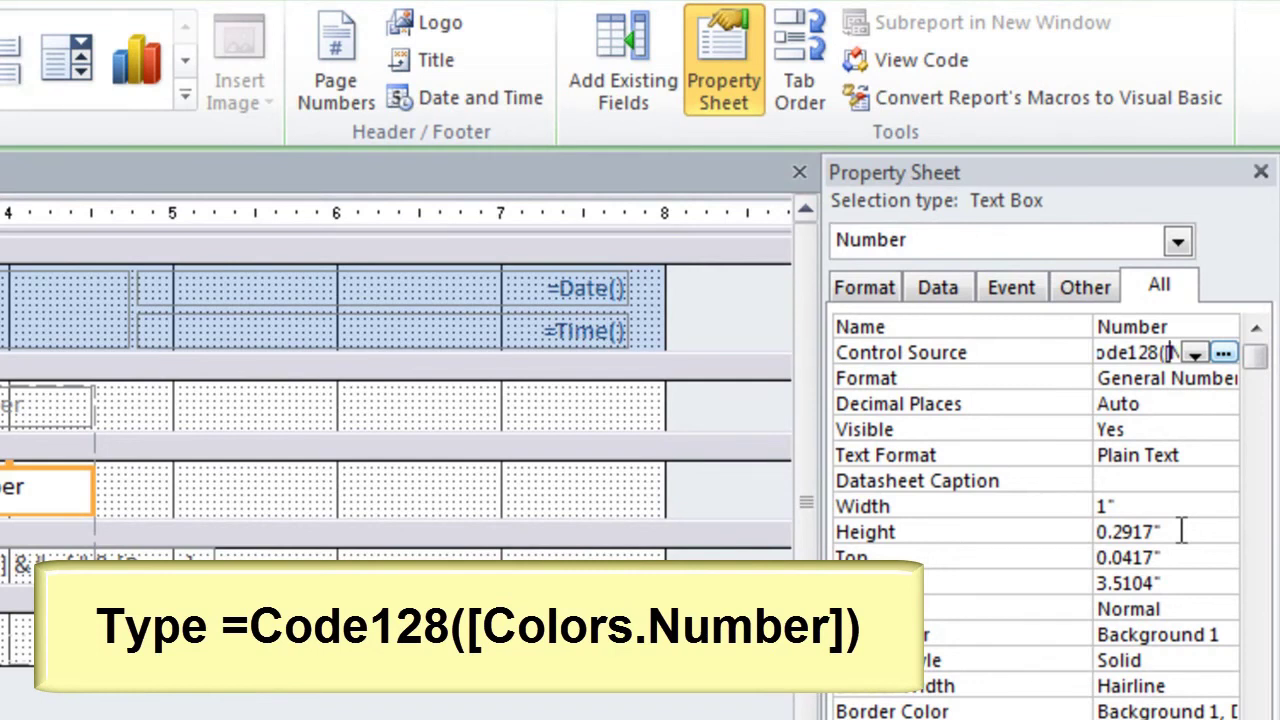
{"action": "type", "text": "Color"}
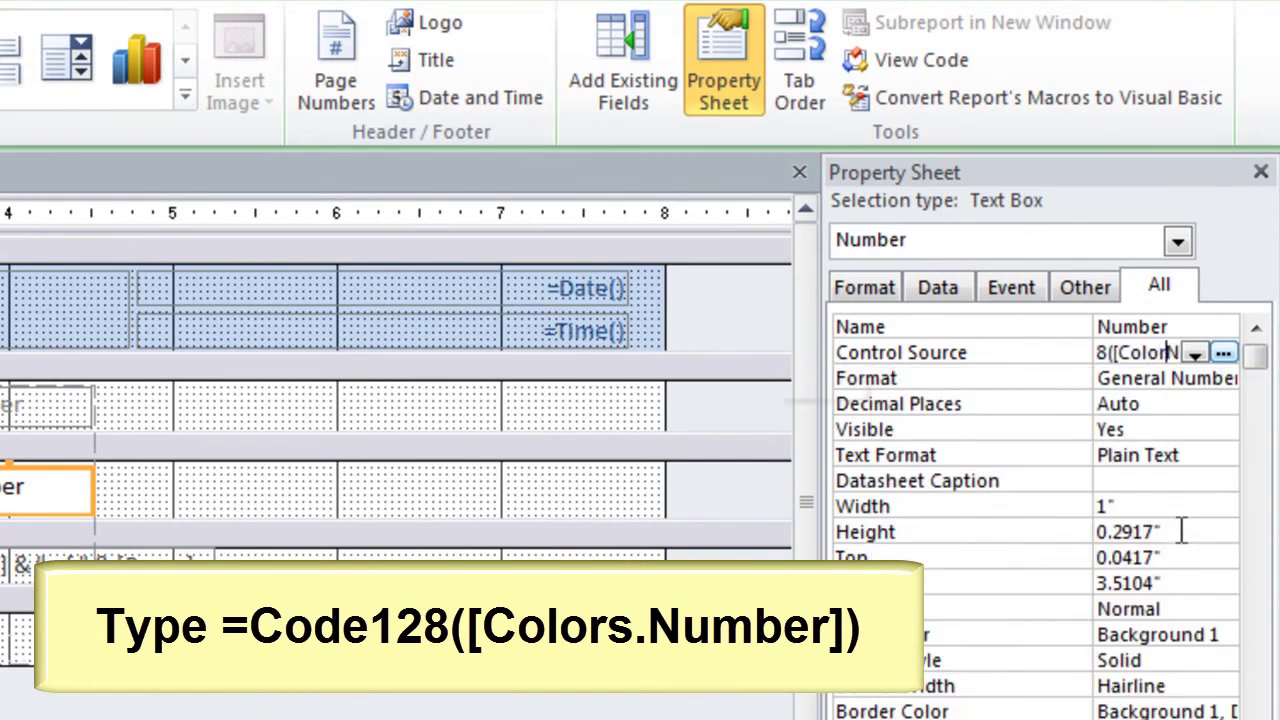
{"action": "type", "text": "s"}
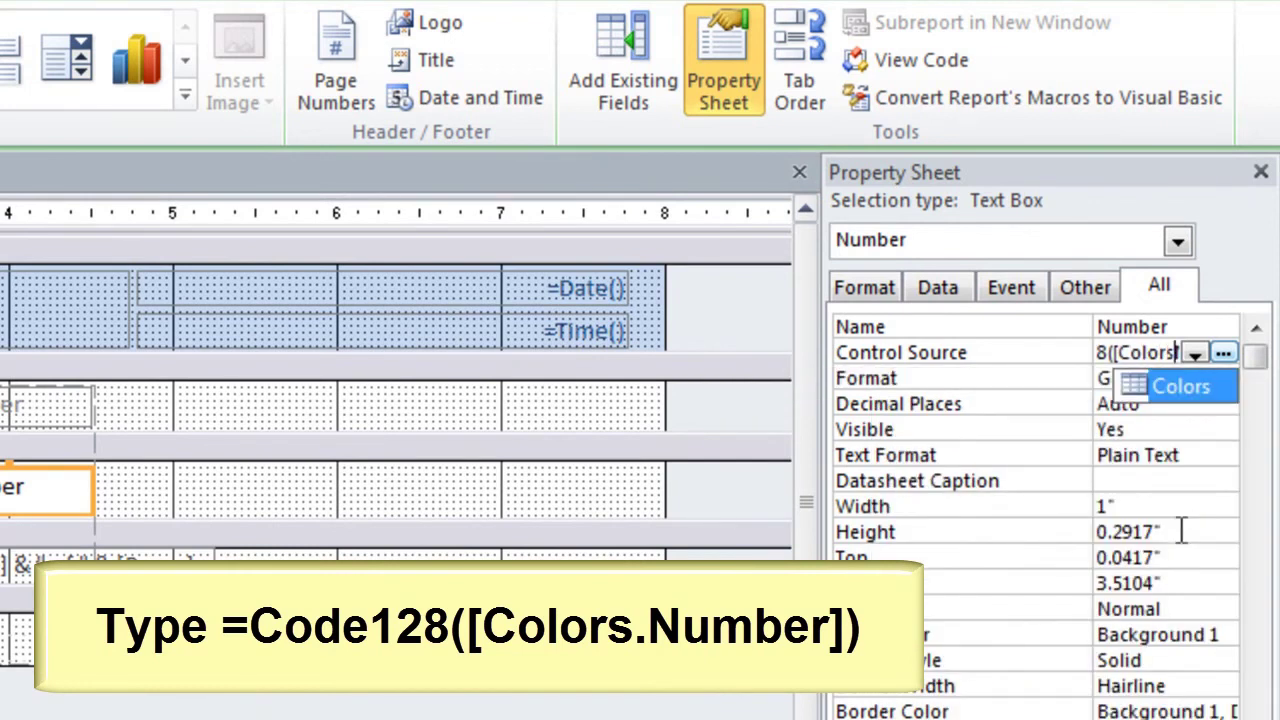
{"action": "type", "text": "."}
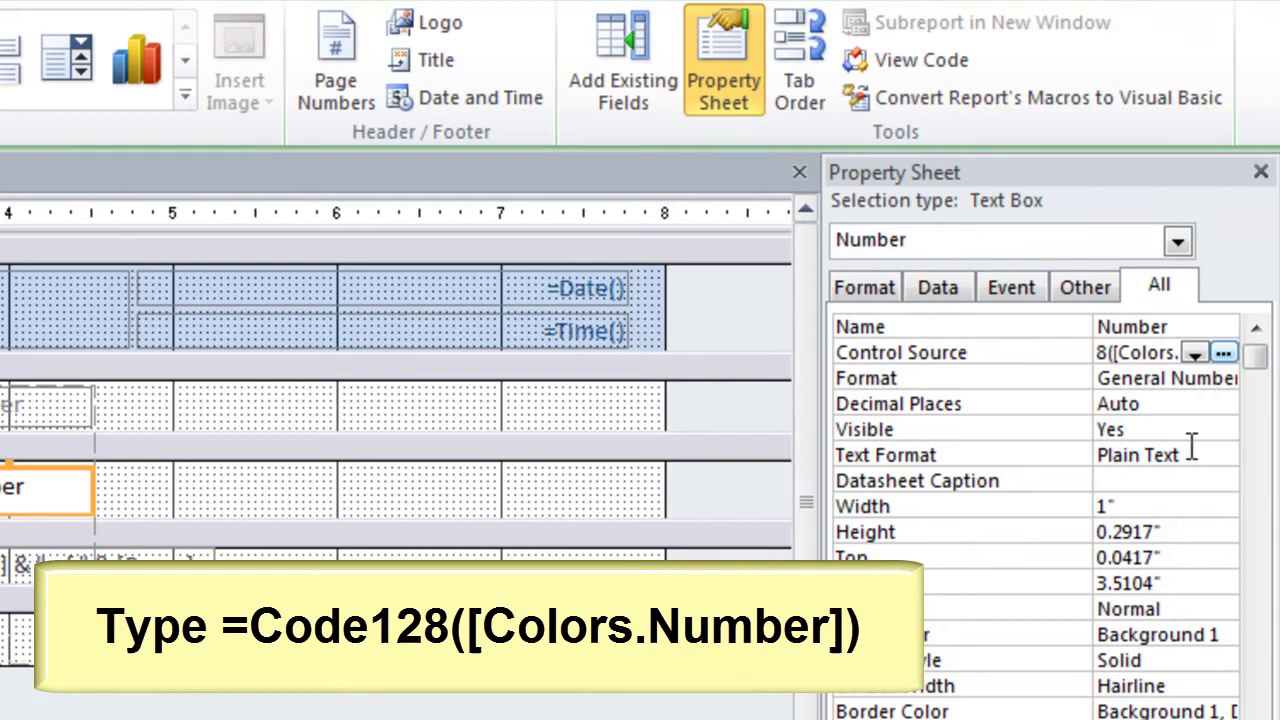
{"action": "left_click_drag", "start_coordinate": [1093, 335], "coordinate": [948, 336]}
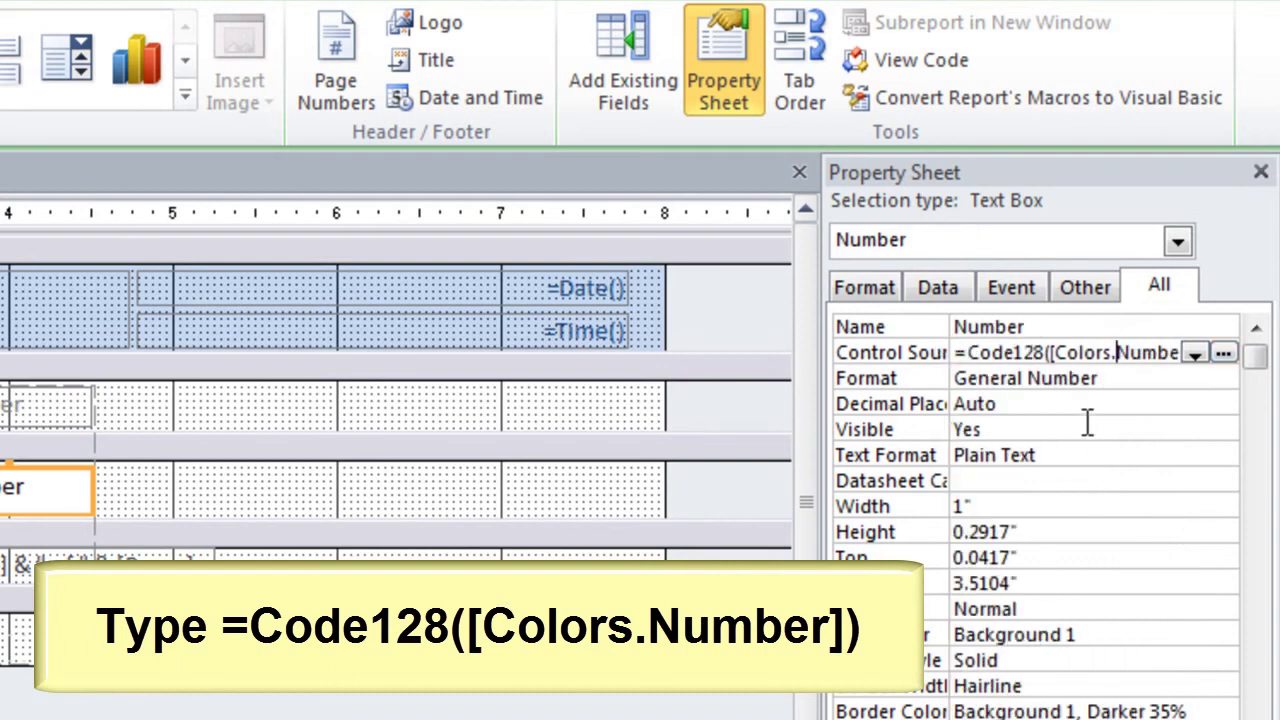
{"action": "type", "text": "r"}
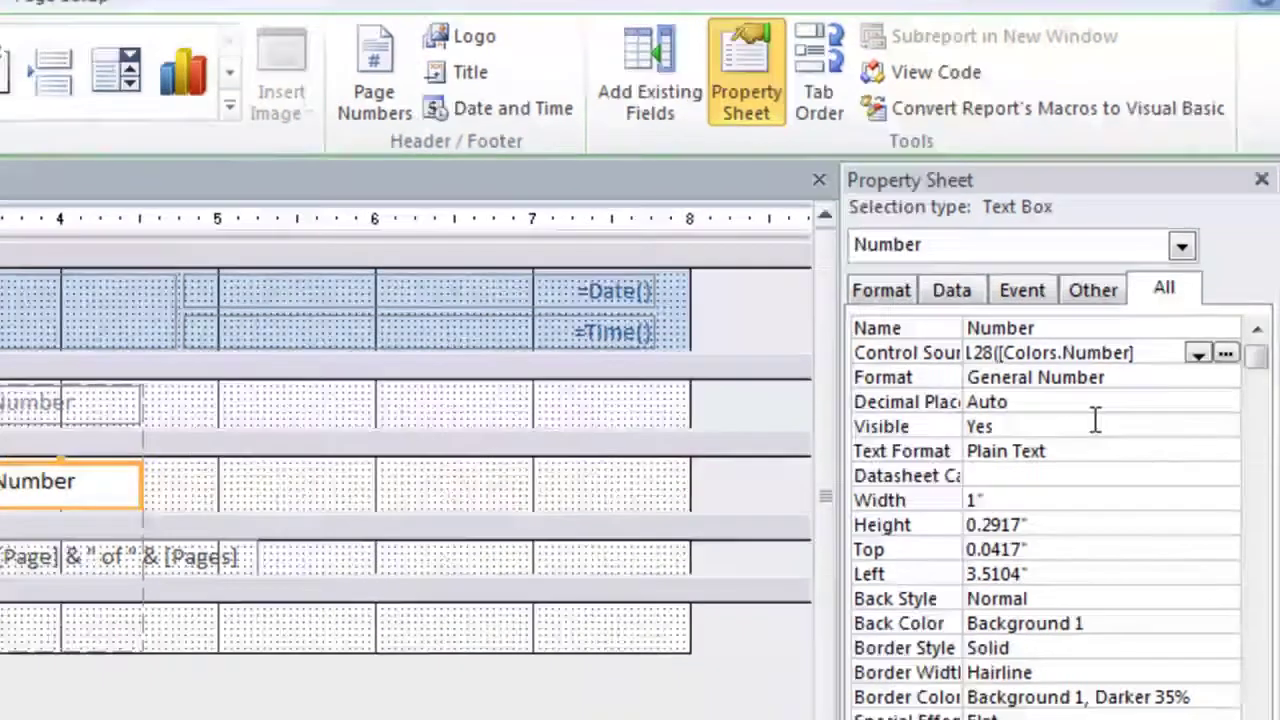
{"action": "type", "text": "])"}
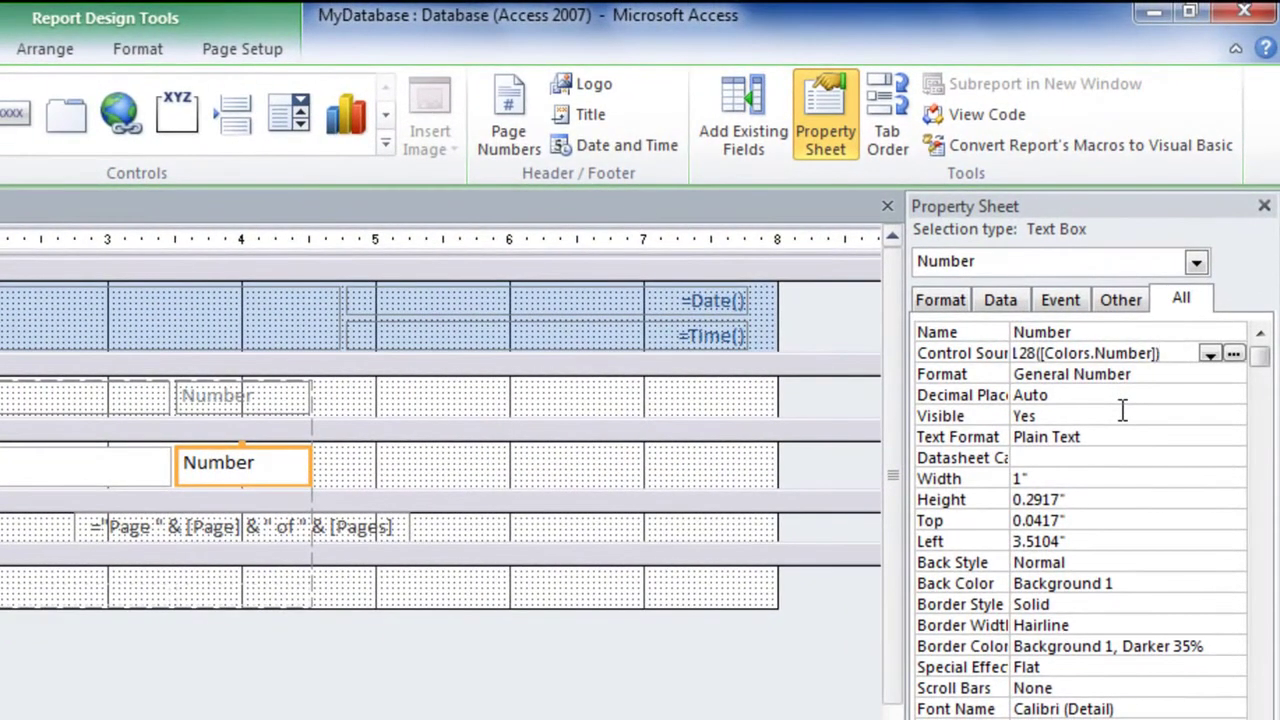
{"action": "key", "text": "Return"}
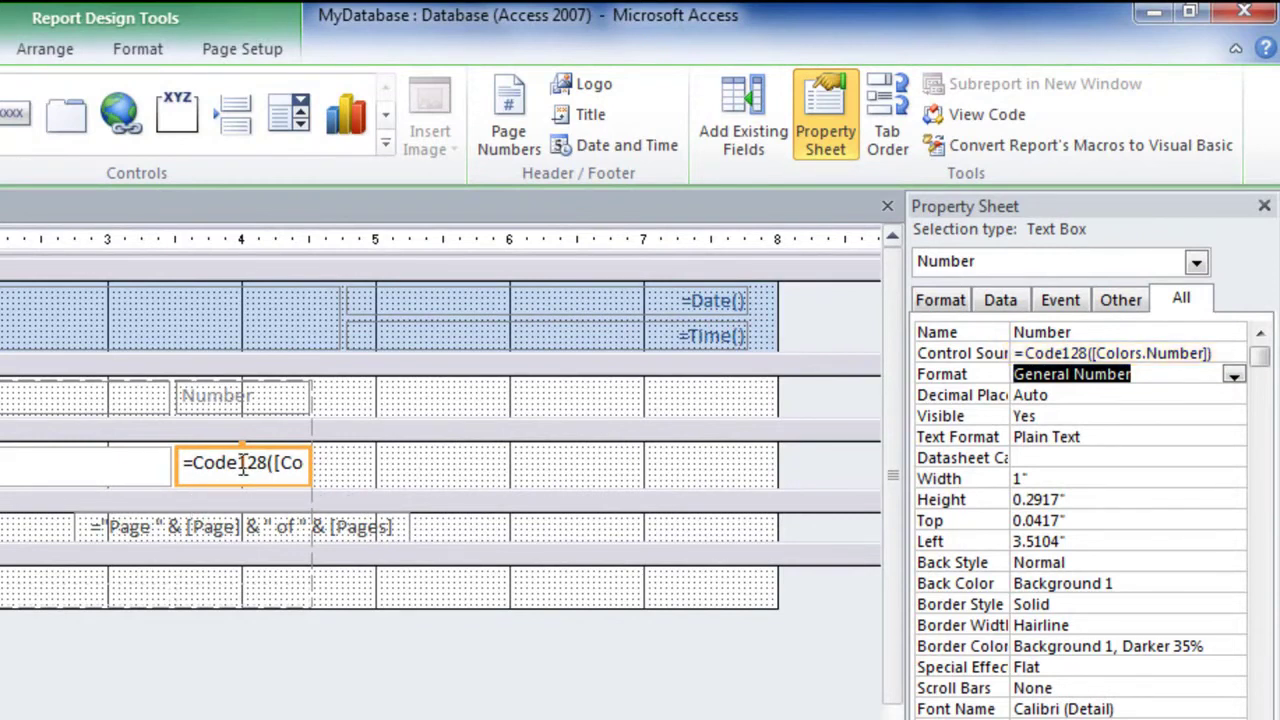
{"action": "left_click_drag", "start_coordinate": [311, 465], "coordinate": [445, 468]}
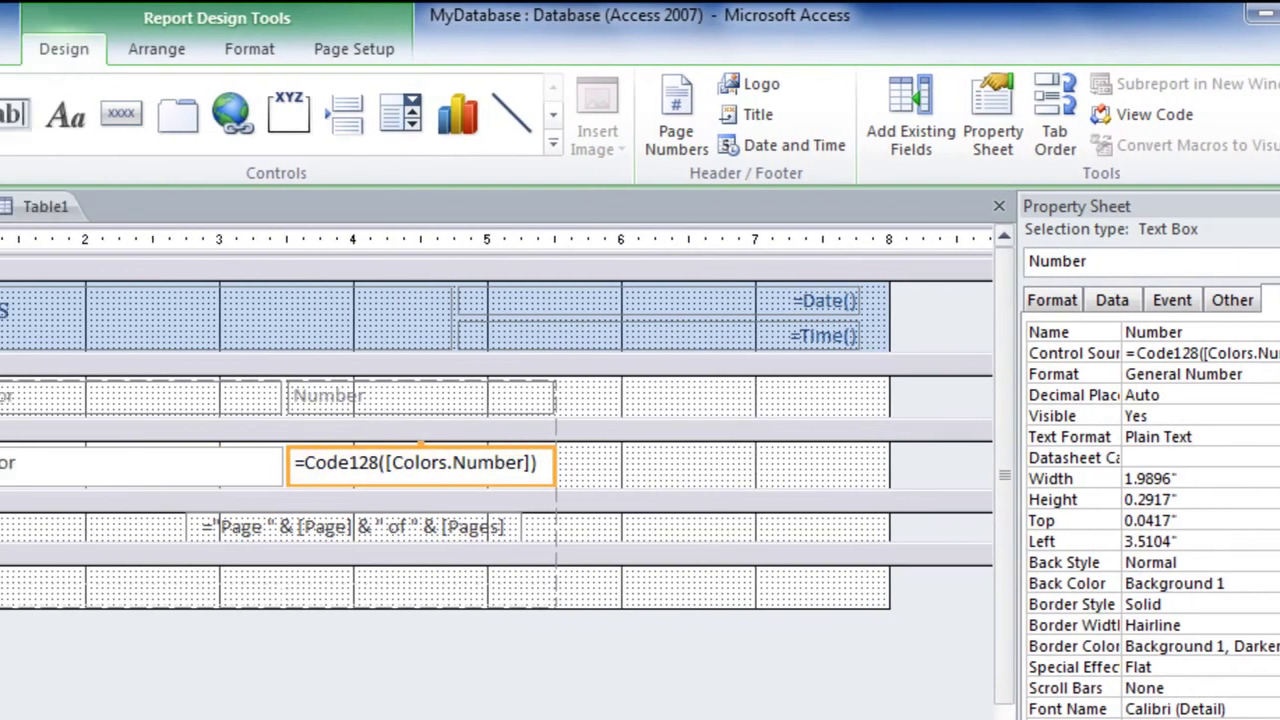
{"action": "key", "text": "ctrl+period"}
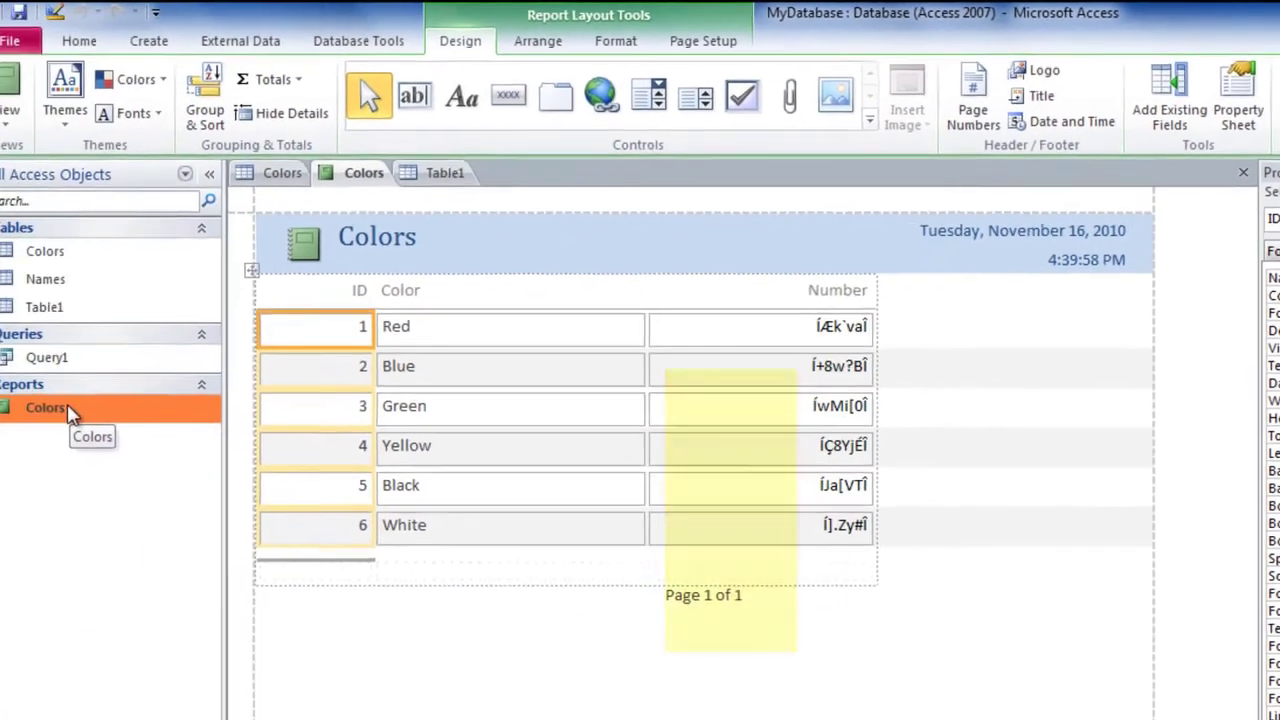
- Reopen the Colors report in Design View and give the Number box the IDAutomationC128L font
{"action": "right_click", "coordinate": [89, 401]}
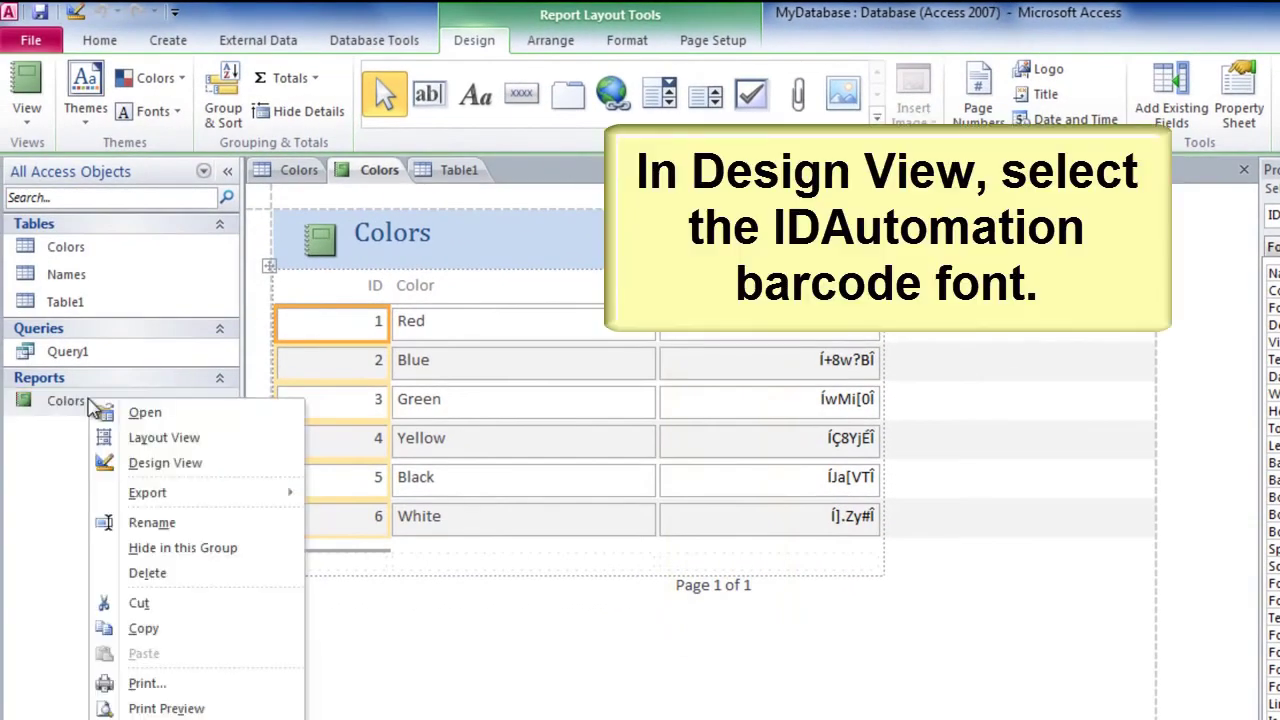
{"action": "left_click", "coordinate": [168, 464]}
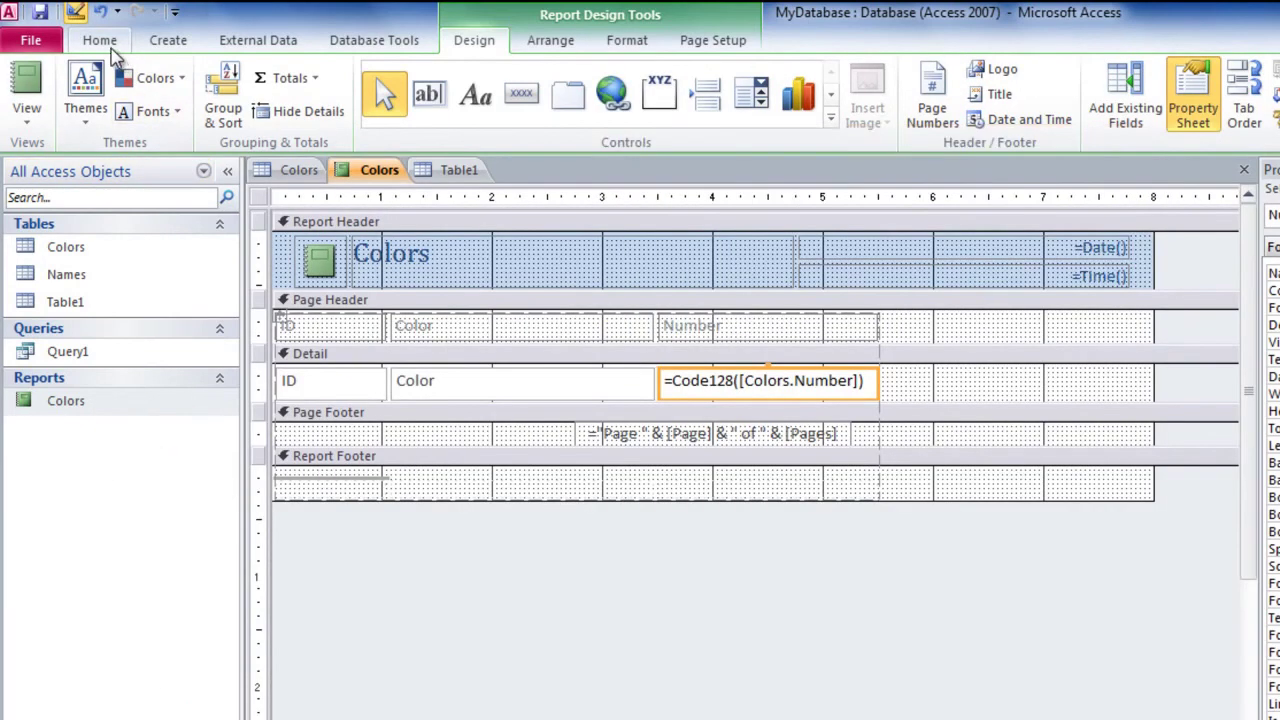
{"action": "left_click", "coordinate": [108, 46]}
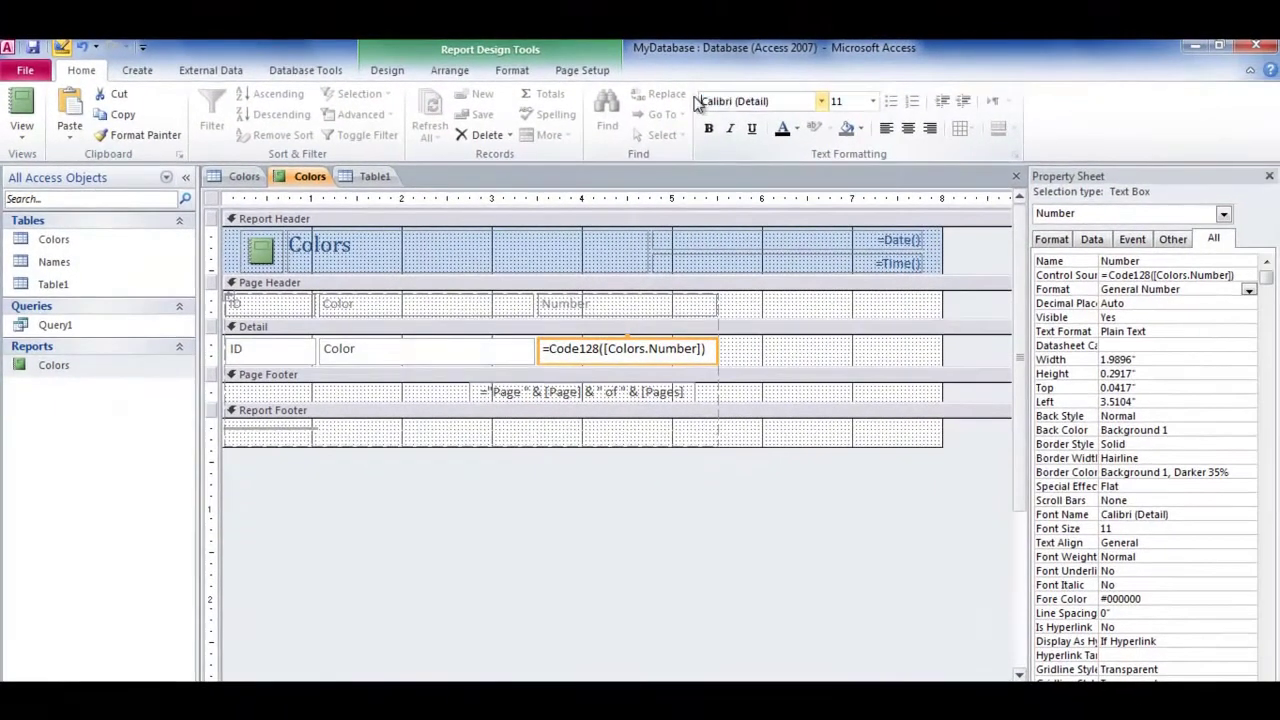
{"action": "left_click", "coordinate": [925, 88]}
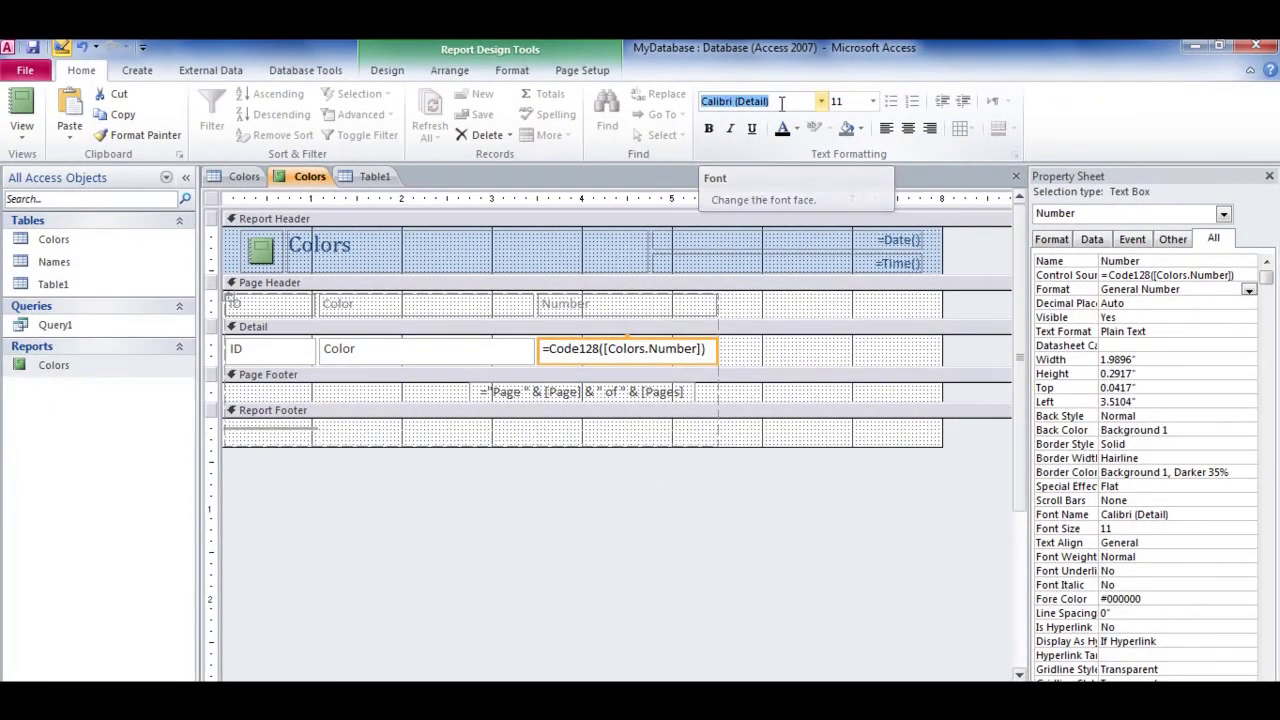
{"action": "type", "text": "IDAutomationC128L"}
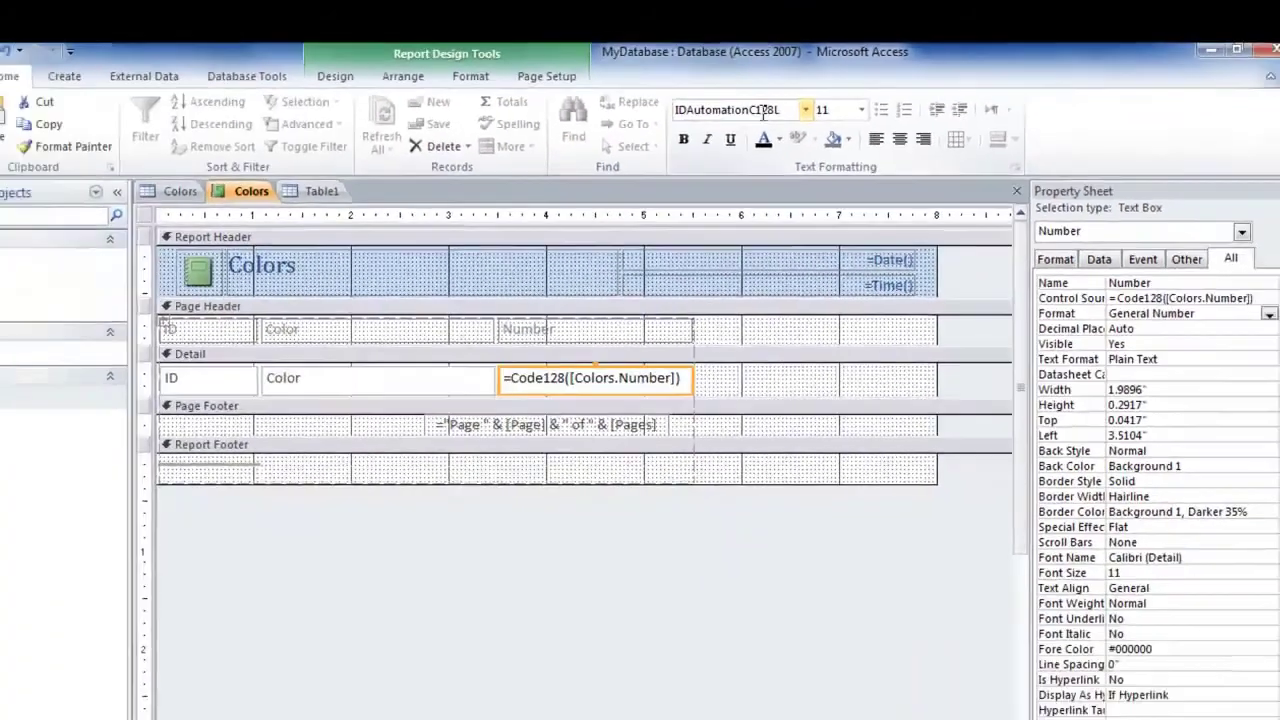
{"action": "key", "text": "Return"}
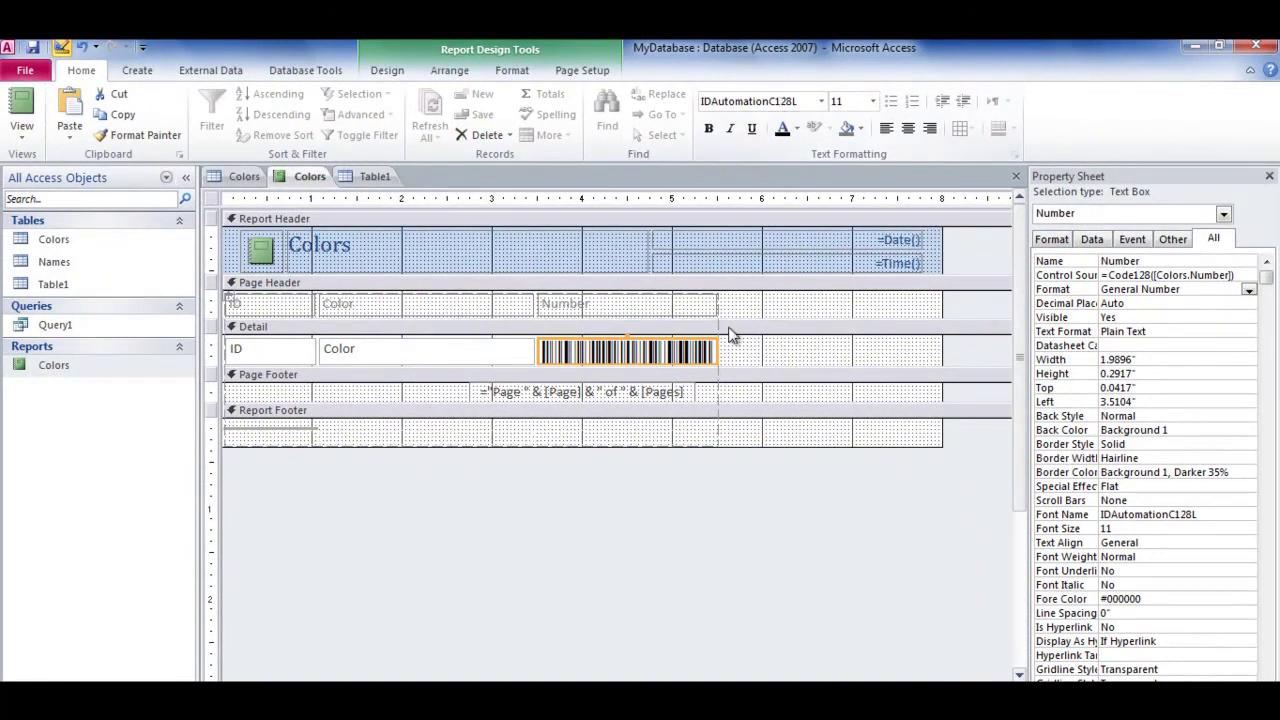